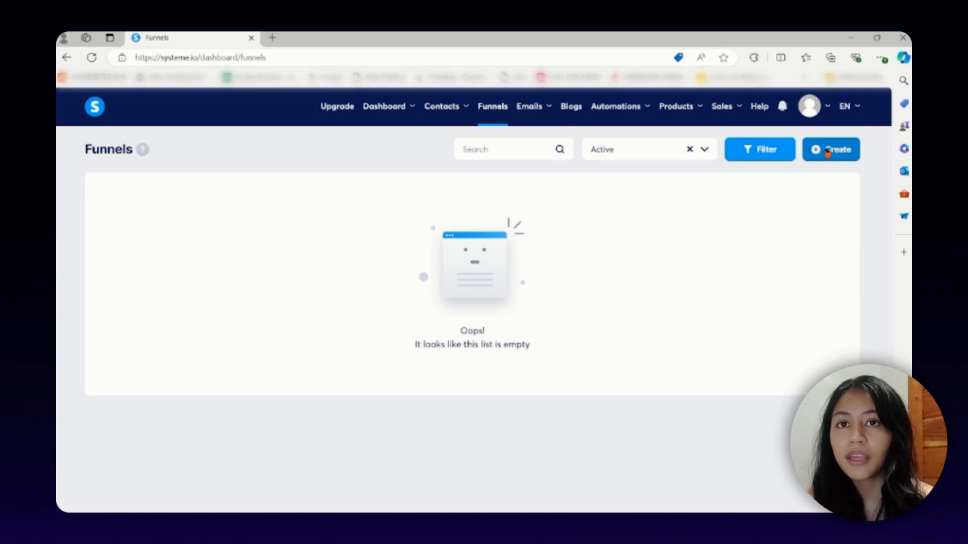
Step: Start a new funnel named "Animal vectors" on the existing funnel domain, with Sell as its goal
click(825, 150)
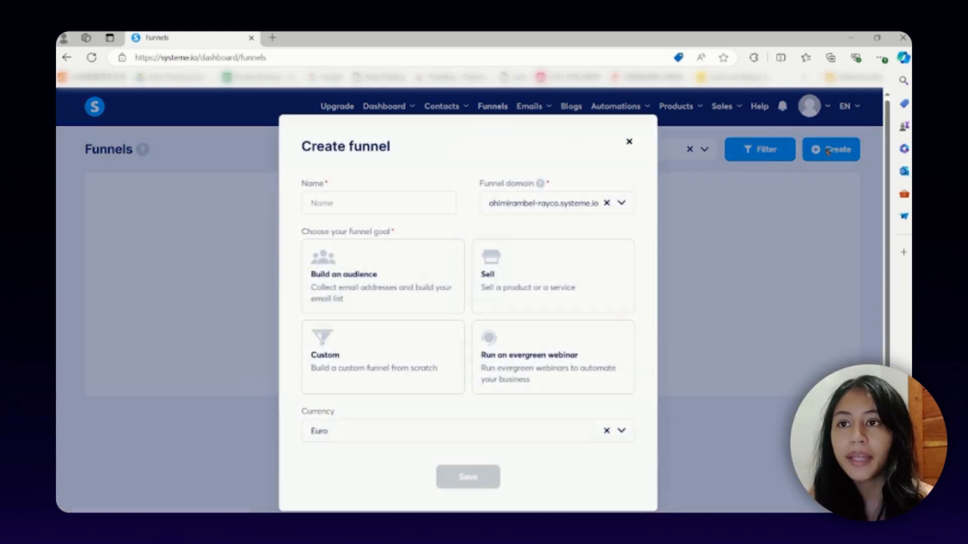
click(363, 201)
click(346, 246)
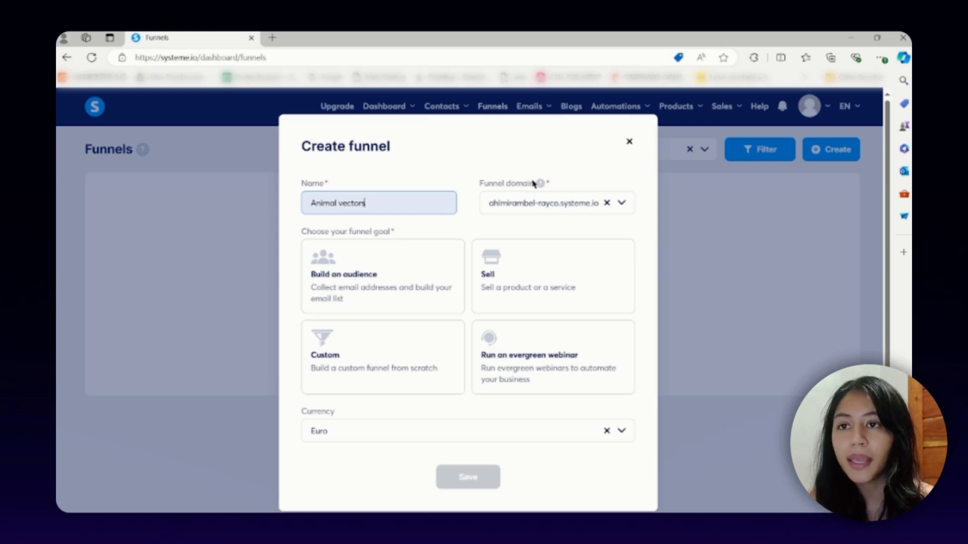
click(527, 204)
click(524, 202)
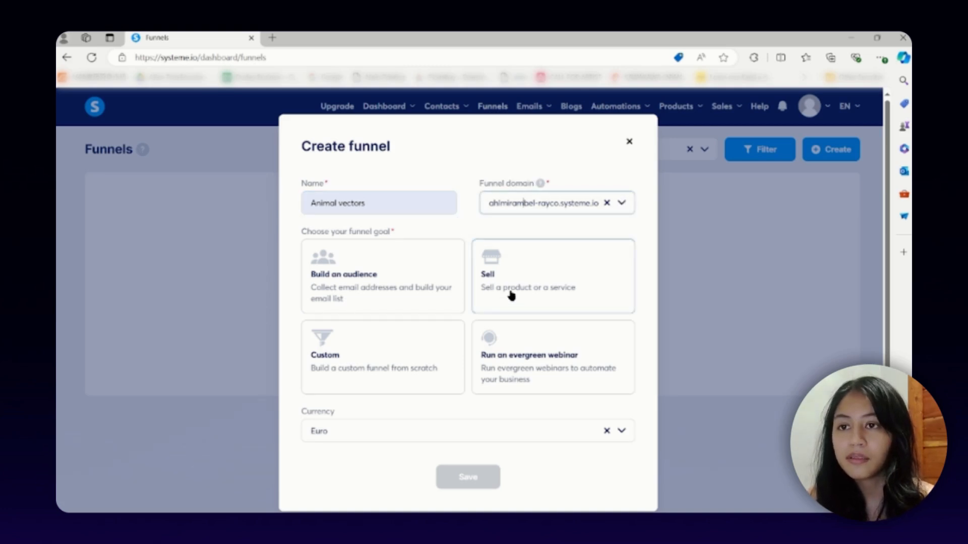
click(534, 274)
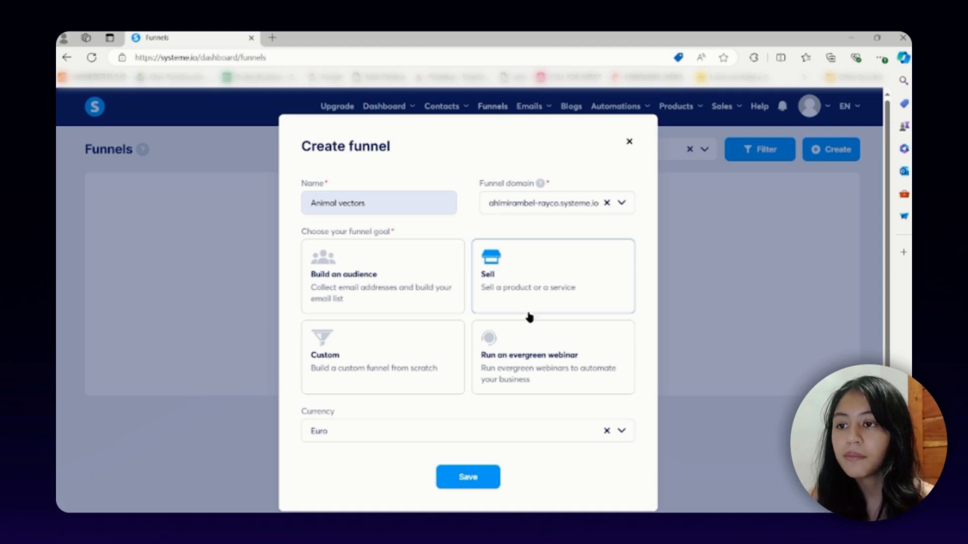
Step: Set the funnel's currency to U.S. Dollar and save the new funnel
click(412, 432)
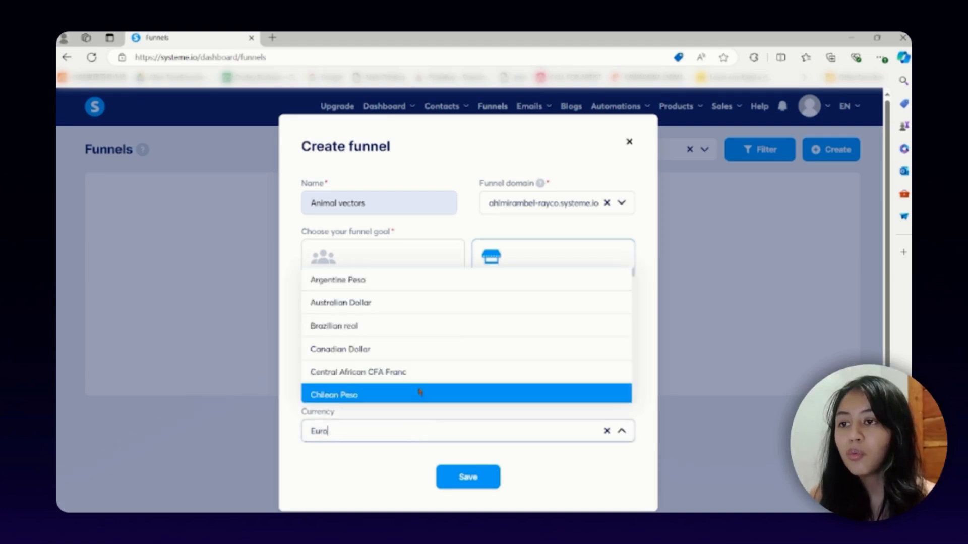
text(u)
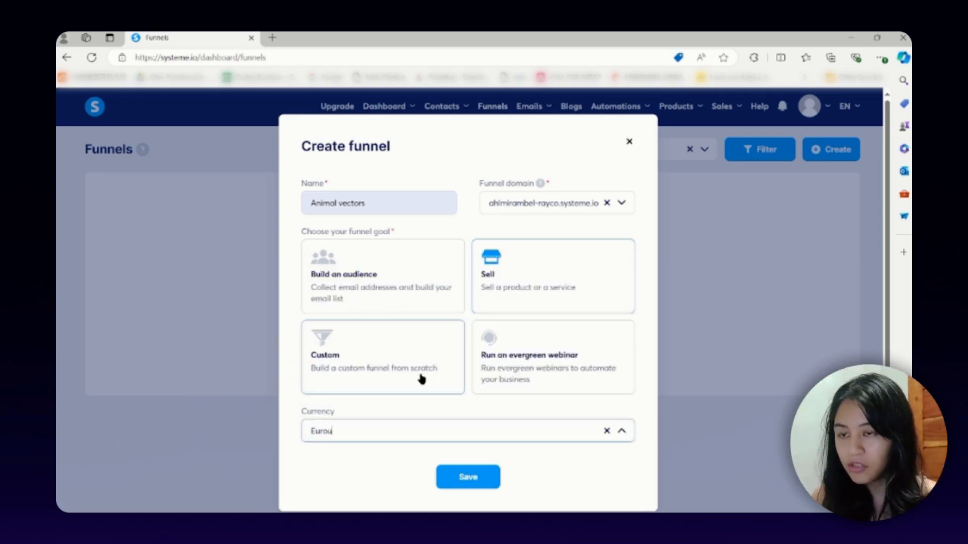
double_click(415, 435)
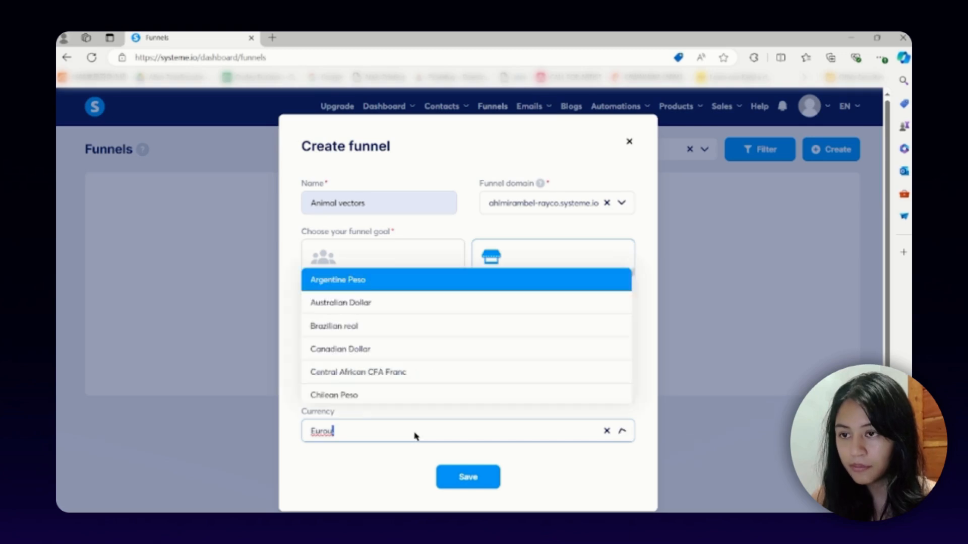
text(u.)
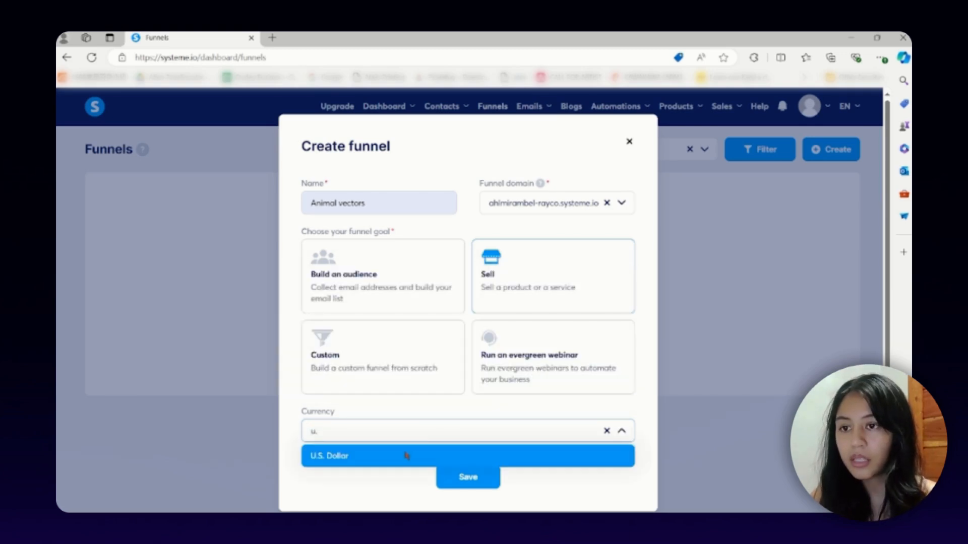
click(407, 456)
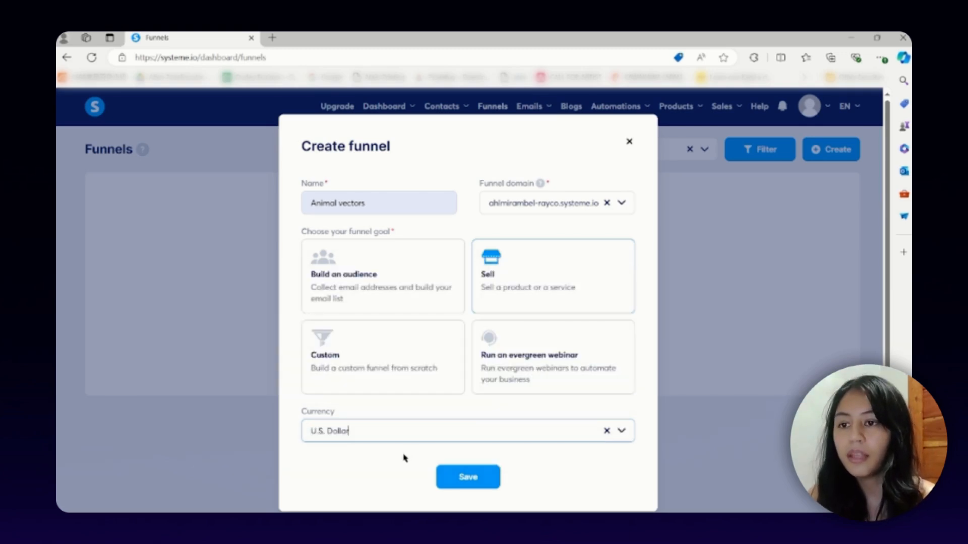
click(463, 485)
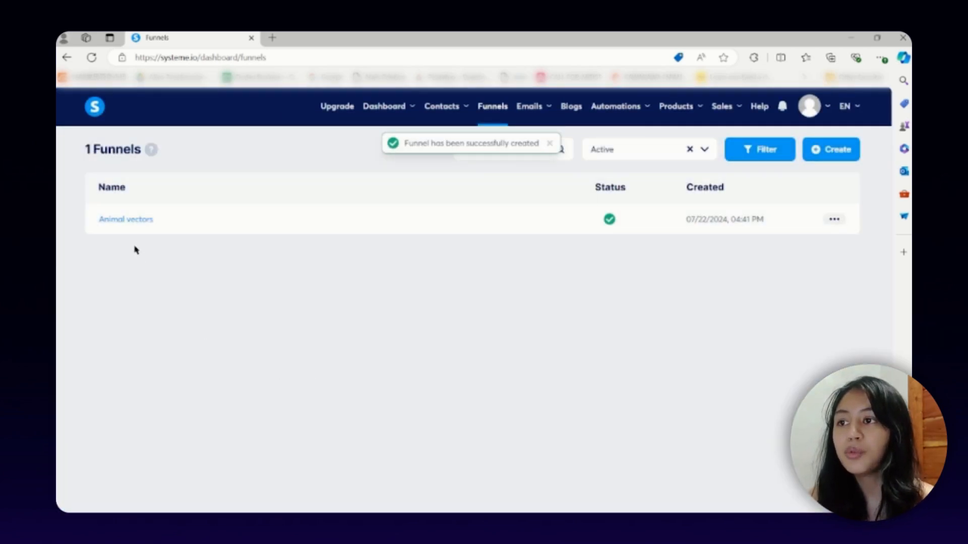
Step: Add a step named "Sales Page" of type Sales page to the Animal vectors funnel and move it above the Order Form
click(136, 220)
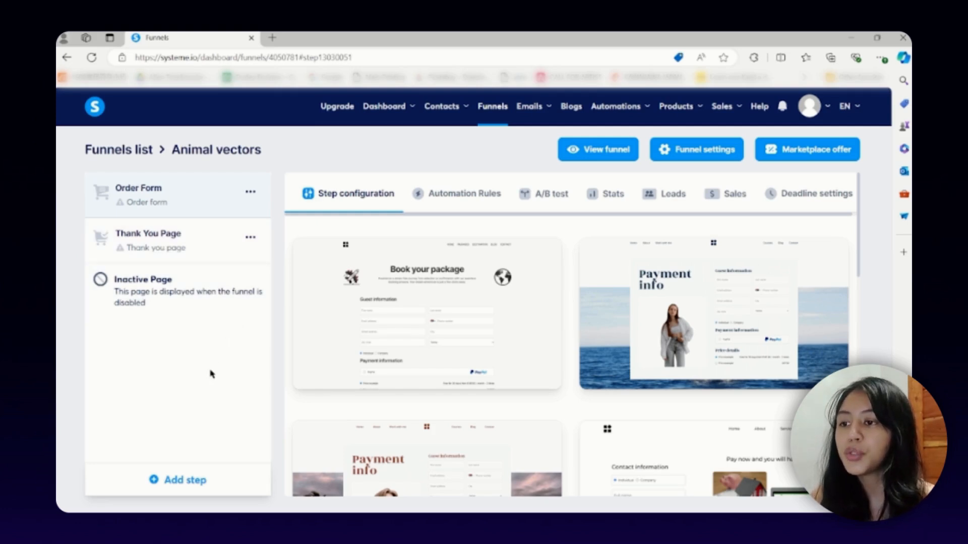
click(170, 484)
click(345, 279)
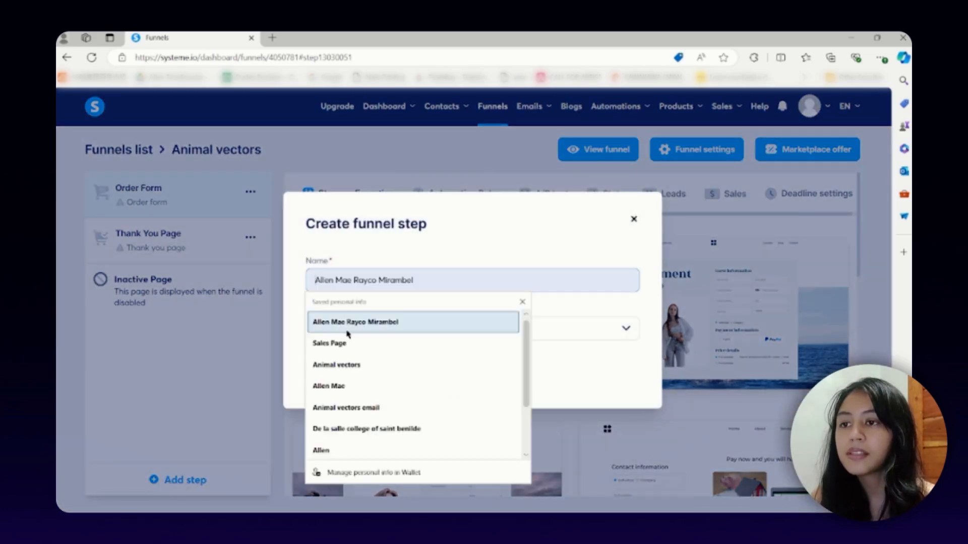
click(337, 342)
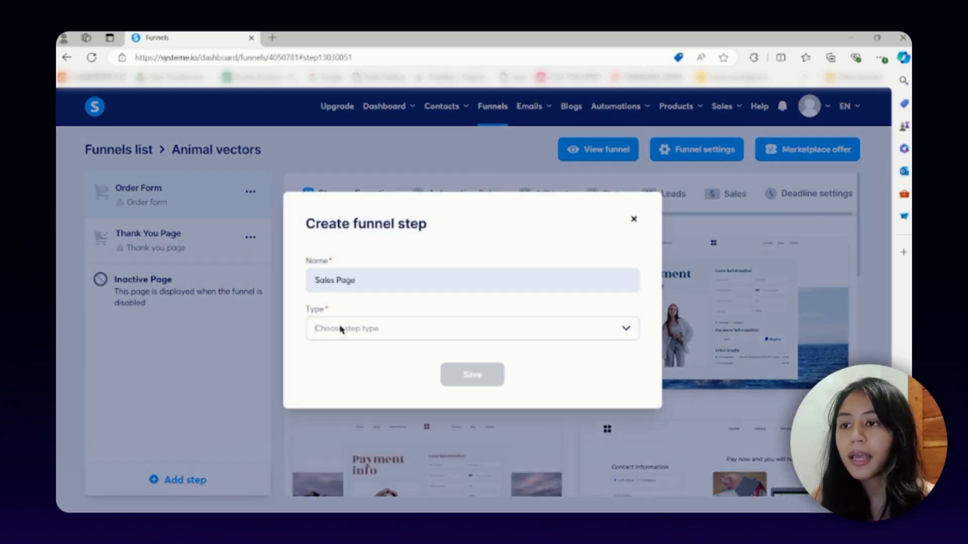
click(341, 329)
scroll(333, 388, down, 3)
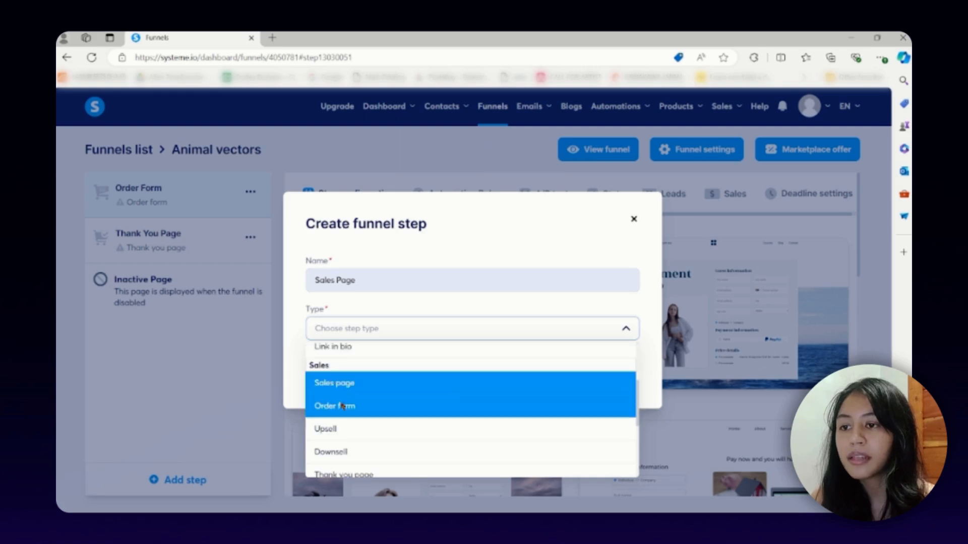
click(351, 384)
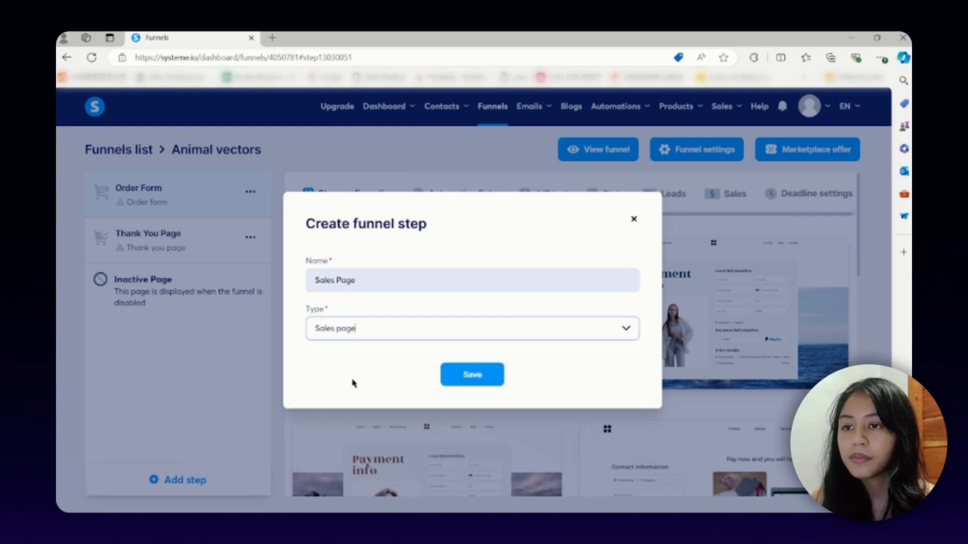
click(470, 374)
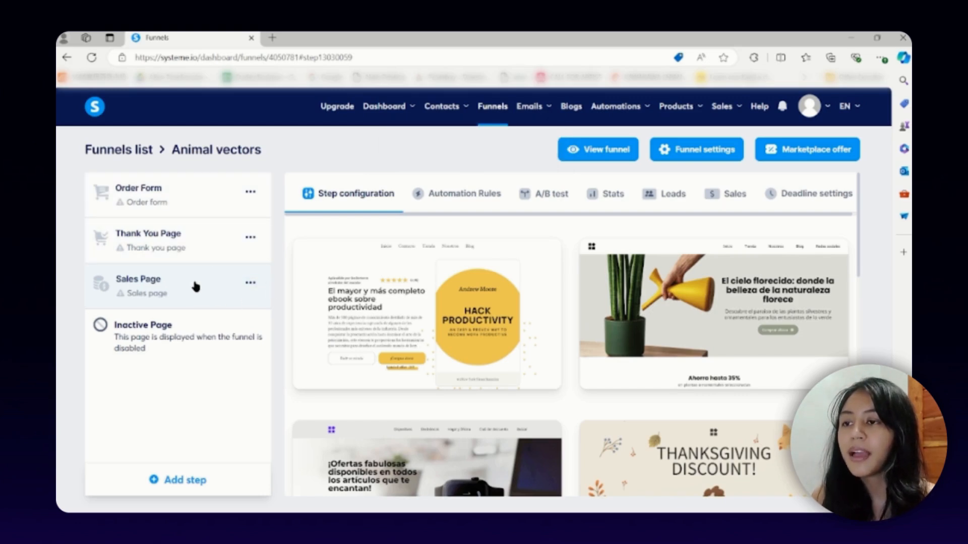
drag(191, 286, 195, 179)
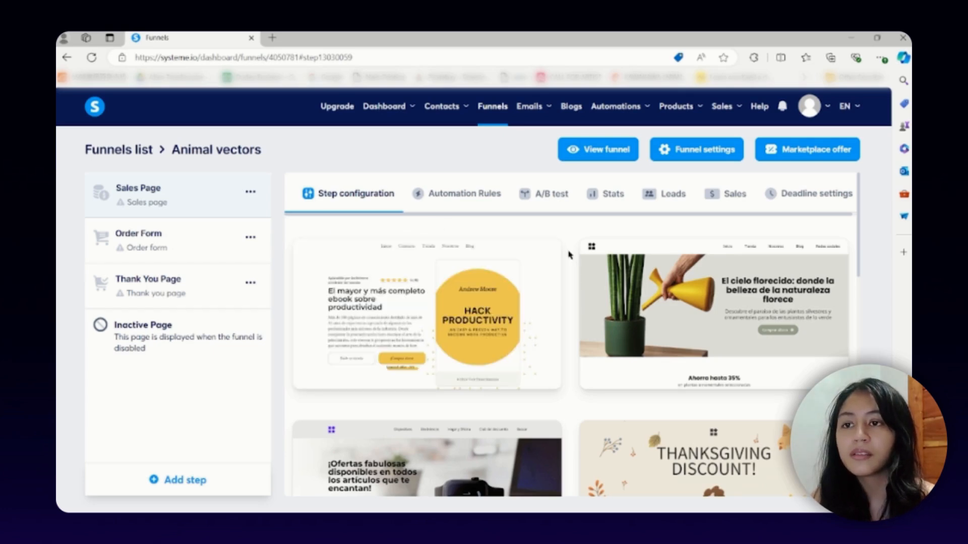
Step: Browse the sales page templates and select the "Grow your business for free" Devbook Landing template
scroll(568, 255, down, 5)
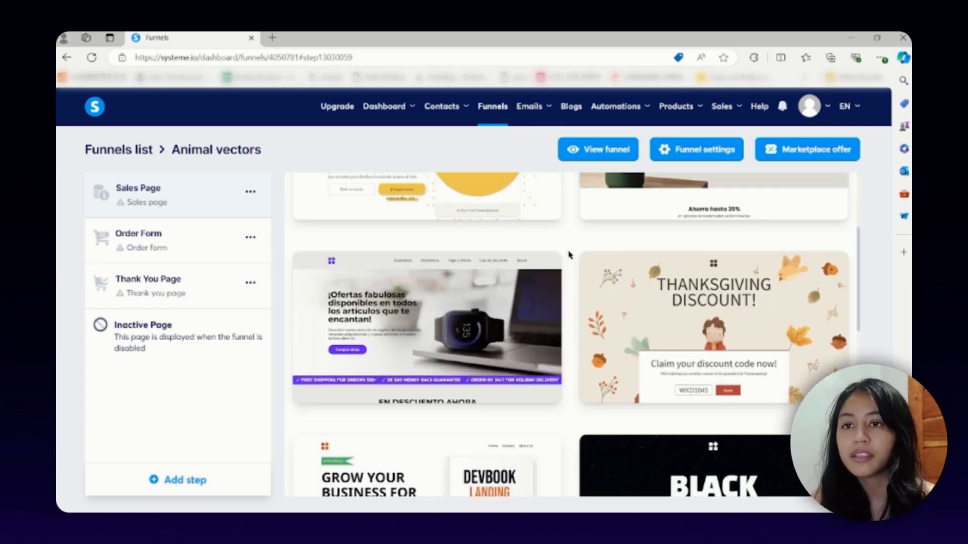
scroll(568, 255, down, 7)
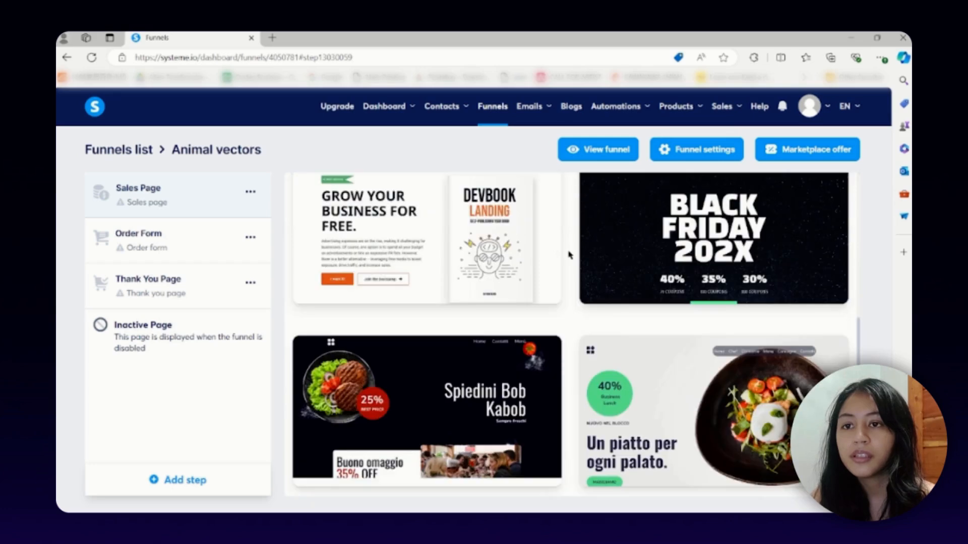
scroll(568, 254, up, 3)
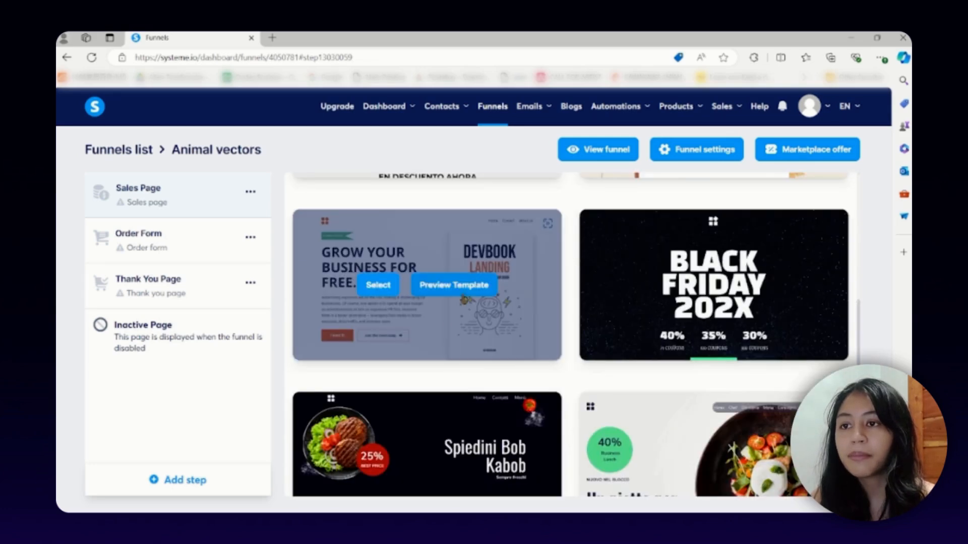
click(374, 291)
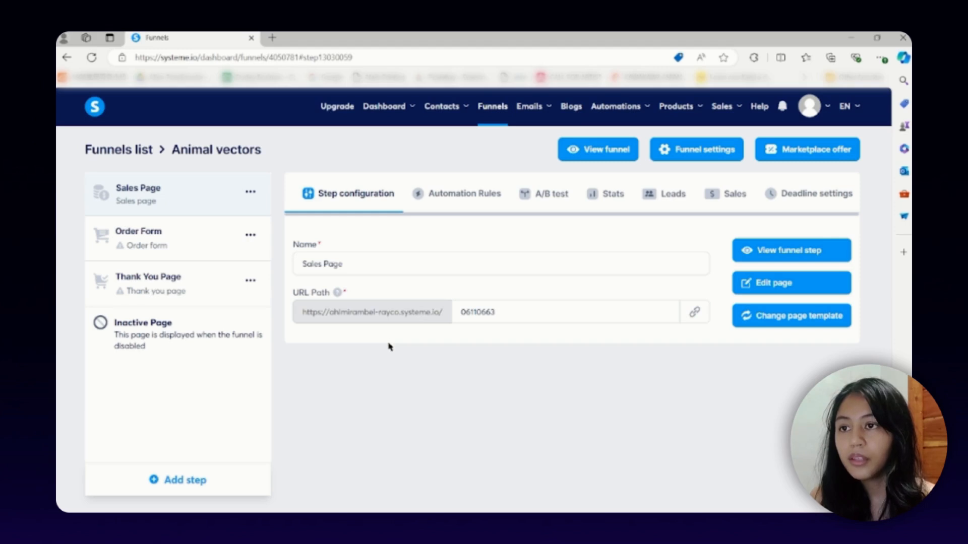
Step: Open the Sales Page in the page editor and look through its sections and the available elements
click(401, 269)
click(577, 313)
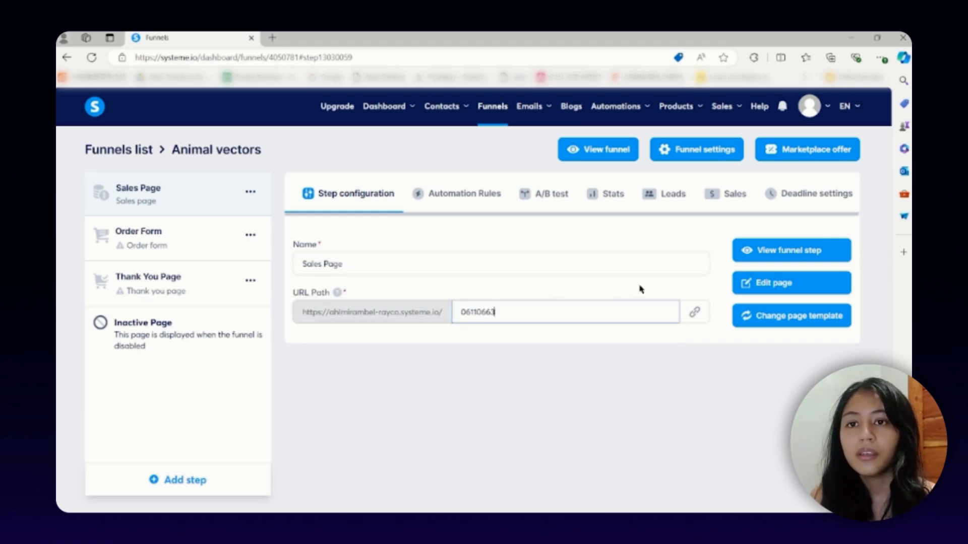
click(755, 291)
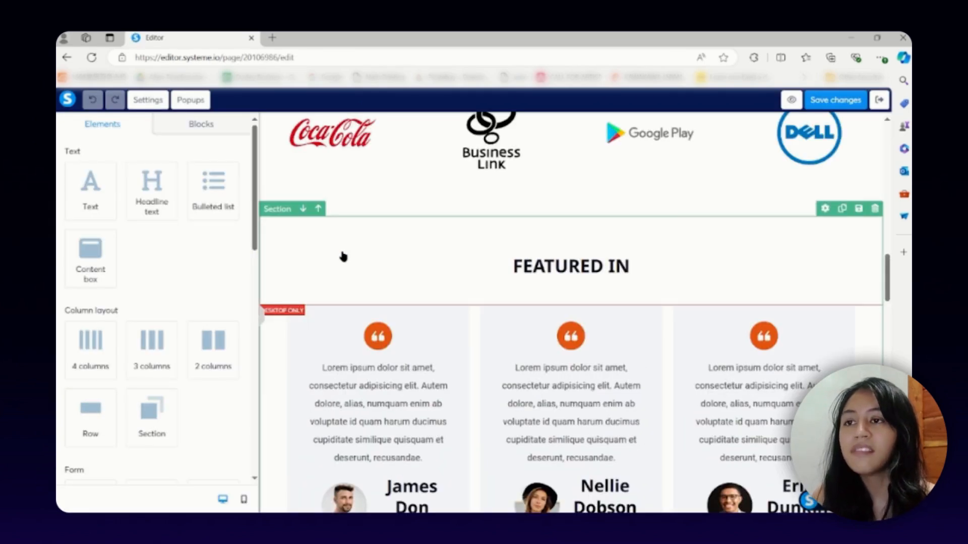
scroll(395, 273, up, 8)
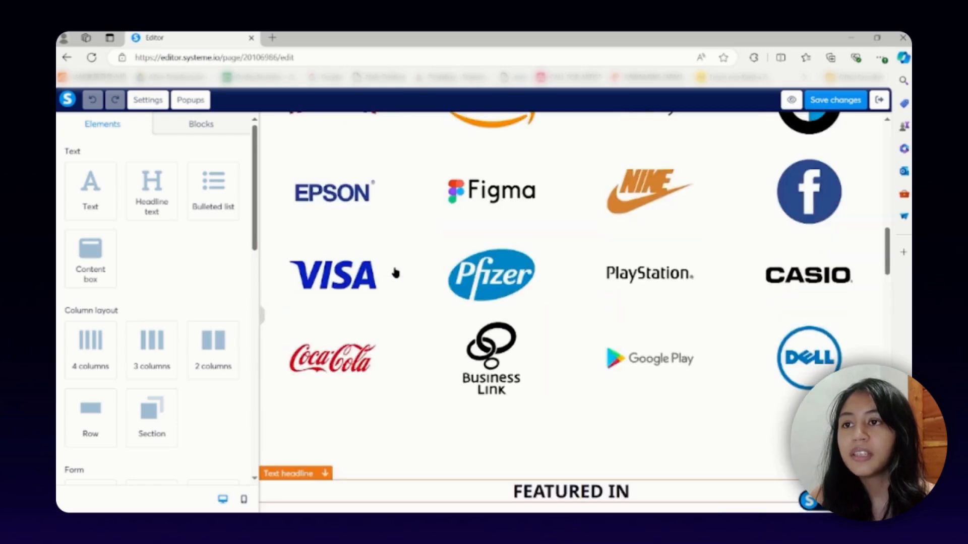
scroll(109, 209, down, 5)
scroll(112, 214, down, 3)
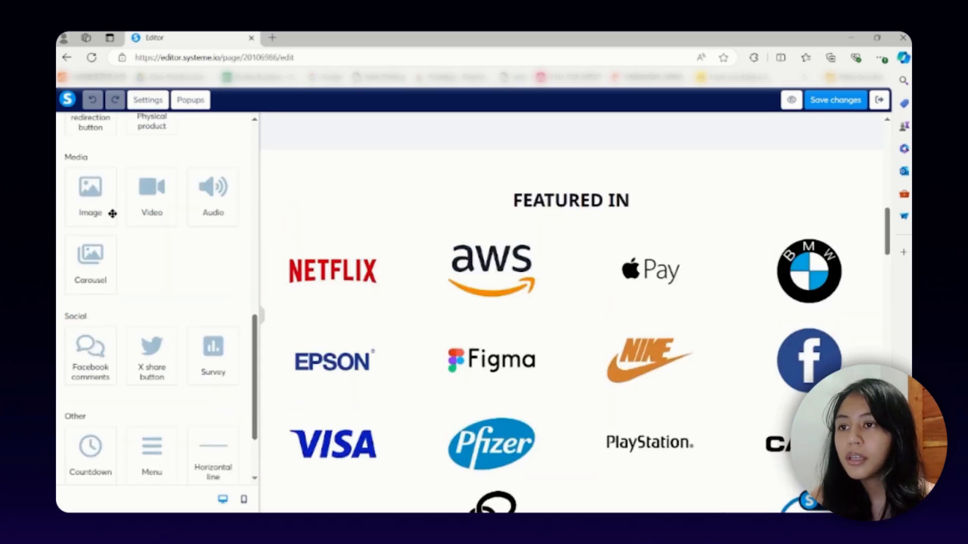
scroll(113, 211, up, 8)
scroll(479, 282, up, 5)
scroll(479, 285, up, 10)
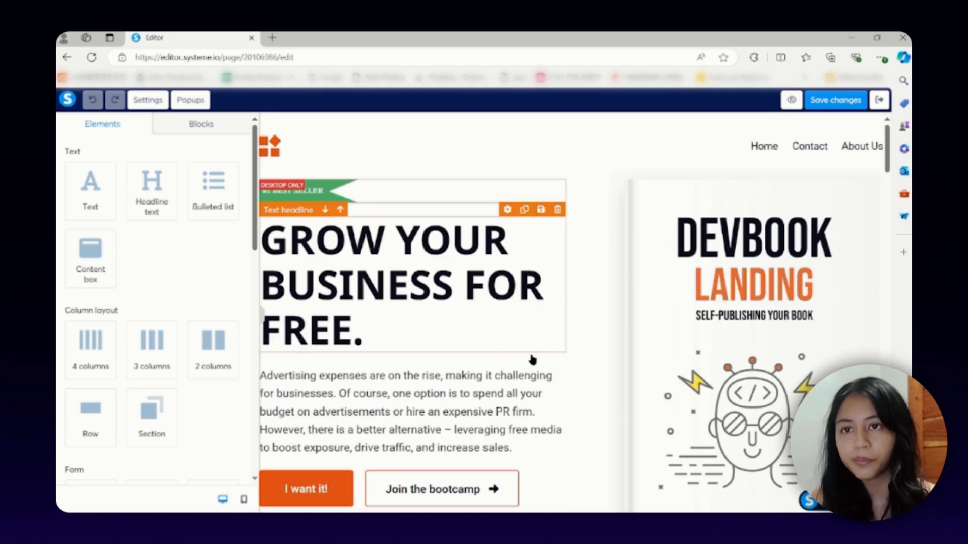
Step: Replace the Devbook cover image with vector-art.png from the already uploaded images
click(664, 253)
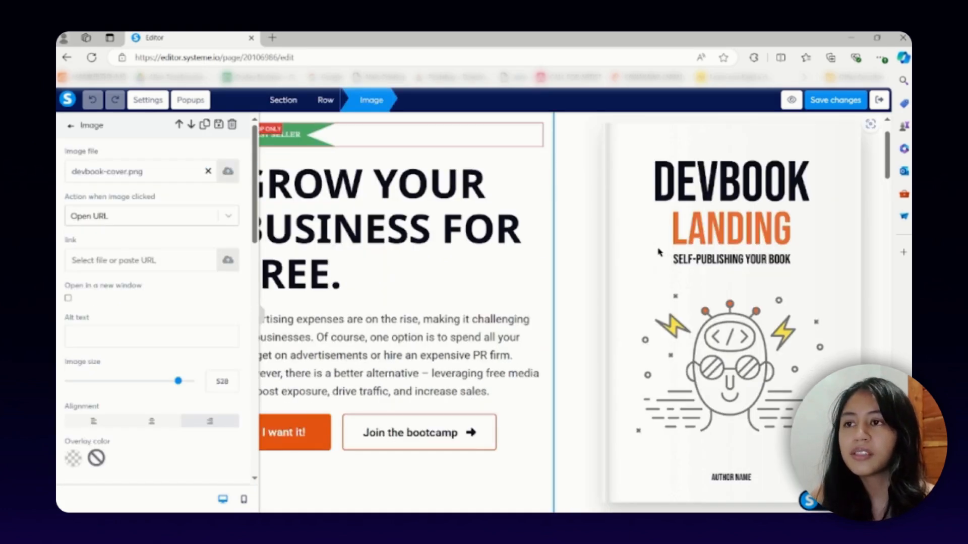
click(228, 172)
click(525, 182)
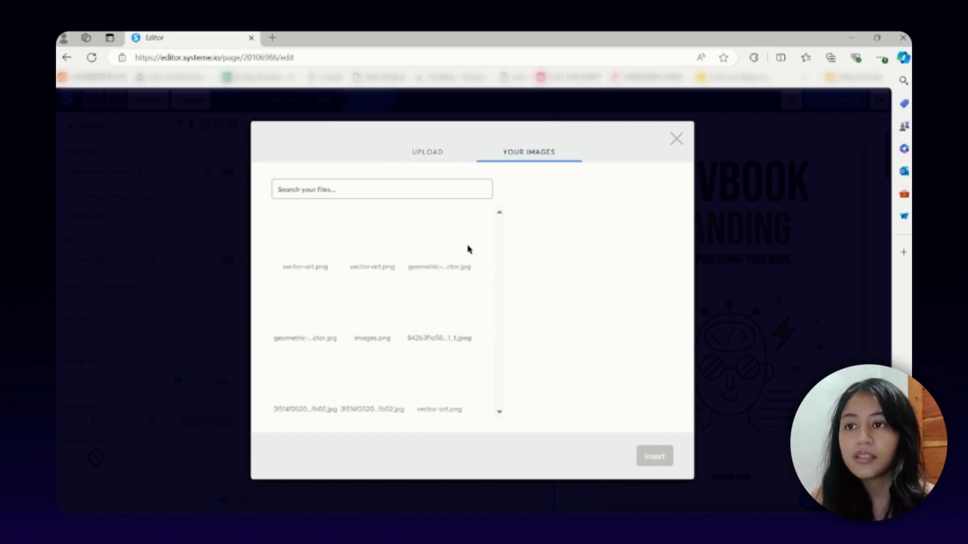
click(323, 246)
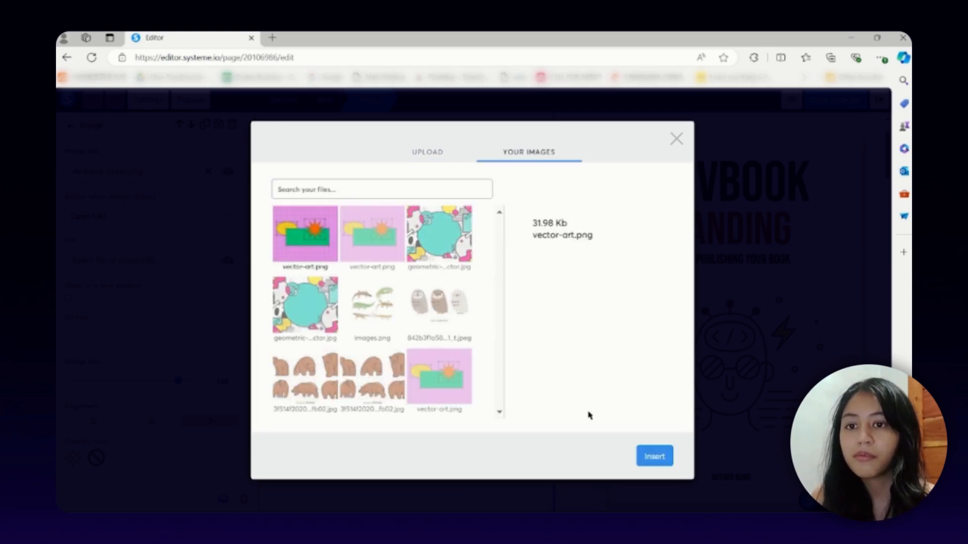
click(651, 456)
Step: Change the main headline to "Animal Vectors Package." and delete the "Join the bootcamp" button
click(401, 241)
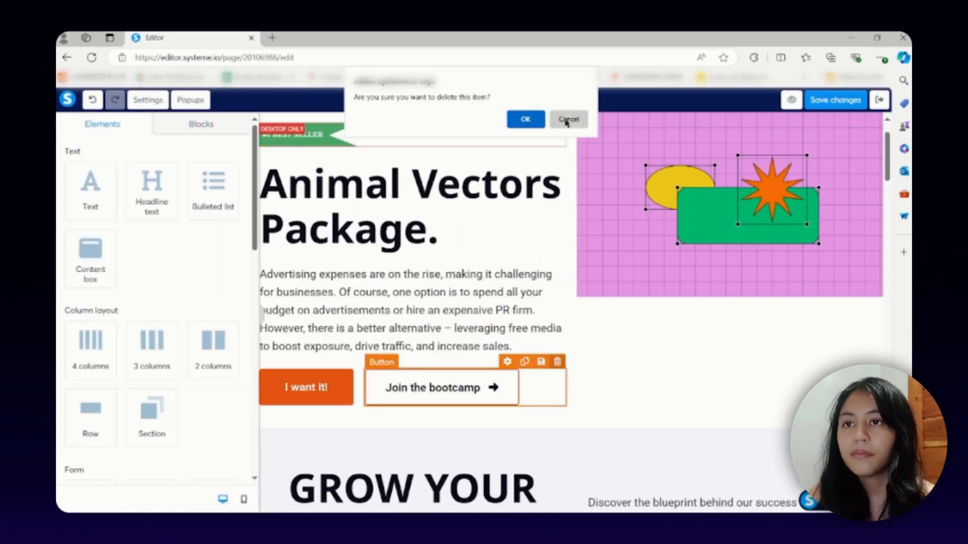
click(568, 119)
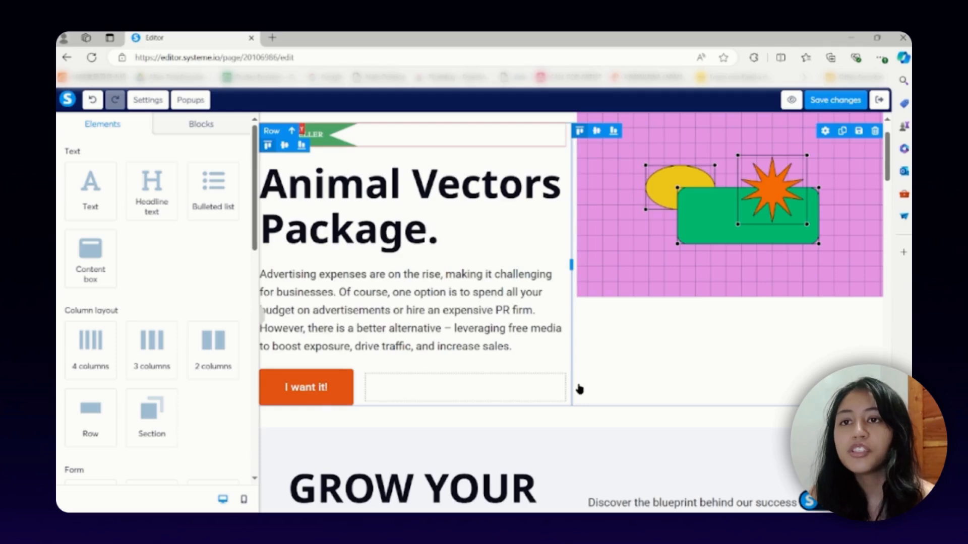
Step: Check over the edited sales page, save the changes and exit the editor
scroll(573, 378, up, 1)
scroll(492, 129, down, 10)
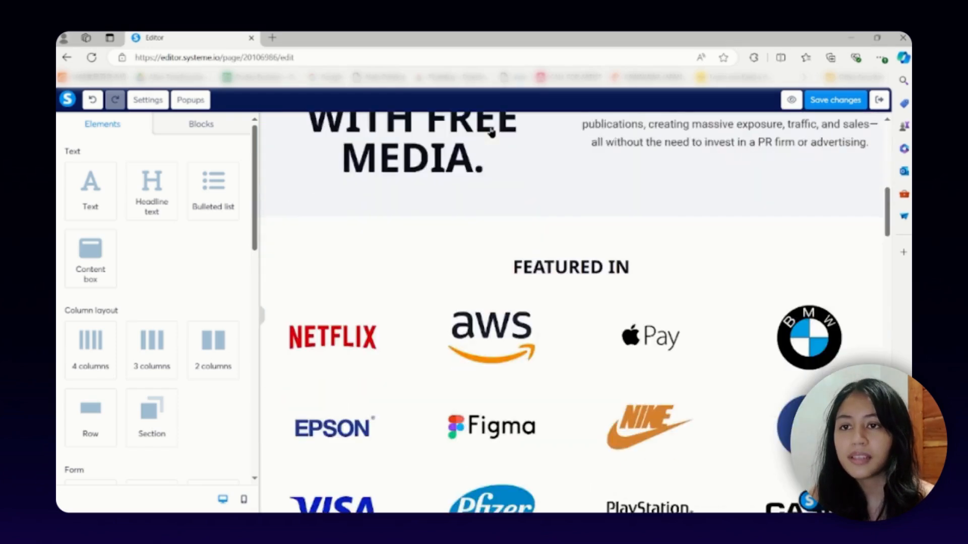
scroll(513, 204, up, 9)
scroll(513, 204, up, 1)
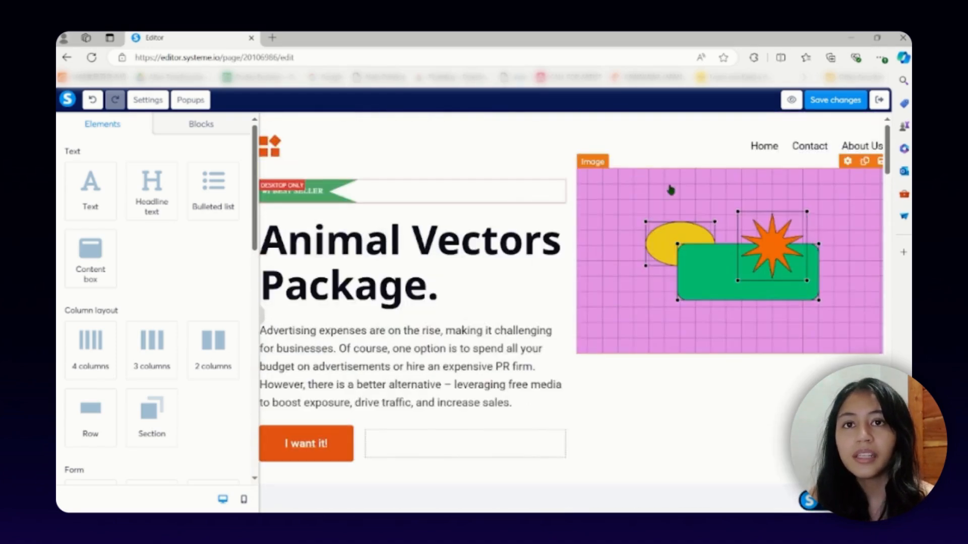
click(829, 107)
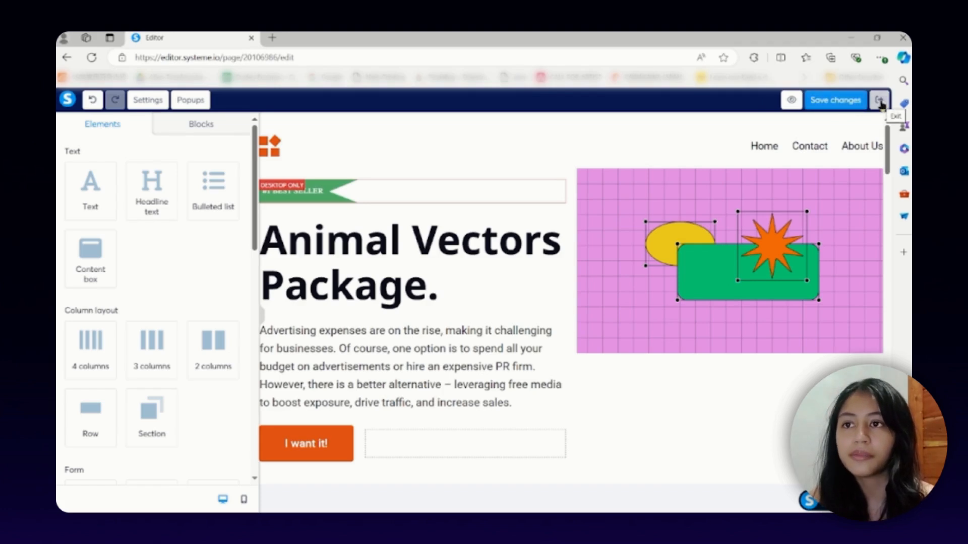
click(880, 101)
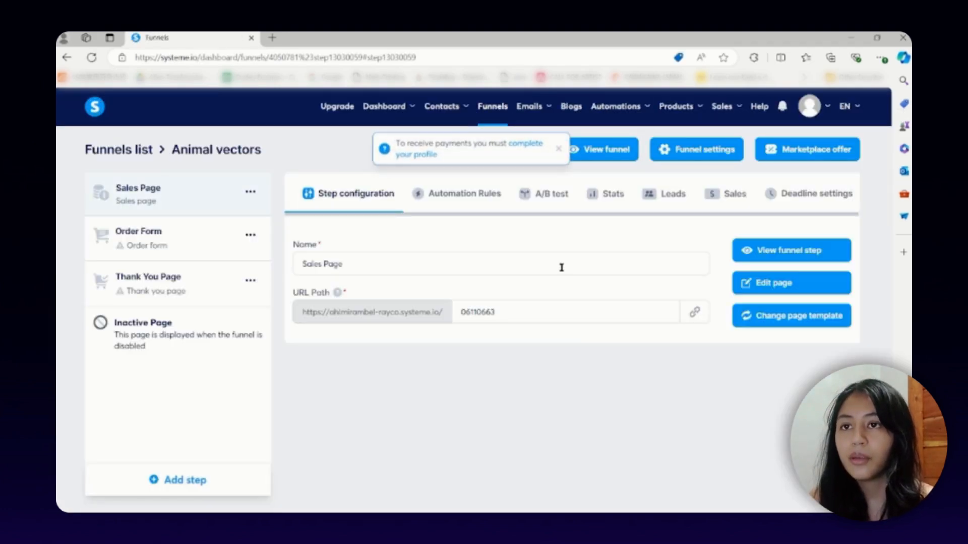
Step: Select the blue "Complete your purchase" countdown template for the Order Form step of the funnel
click(559, 149)
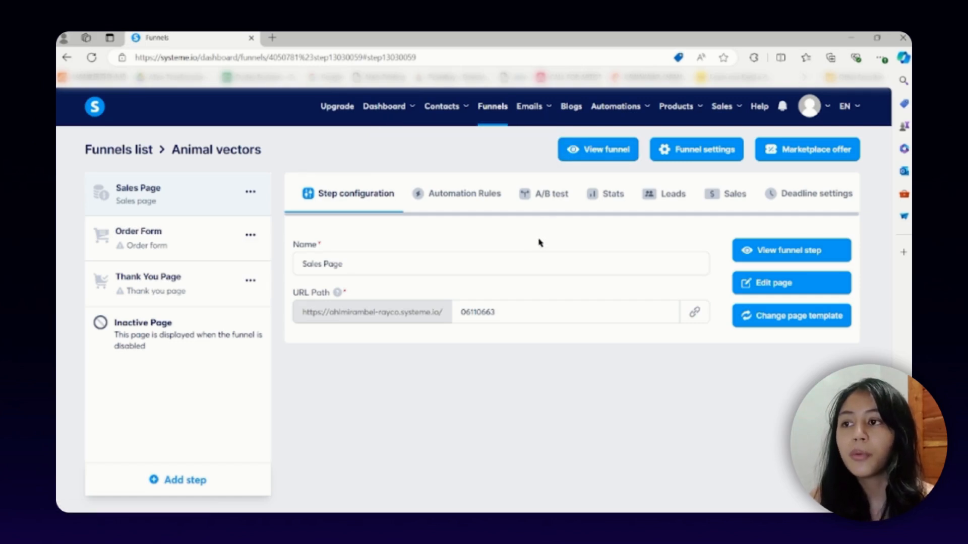
click(183, 245)
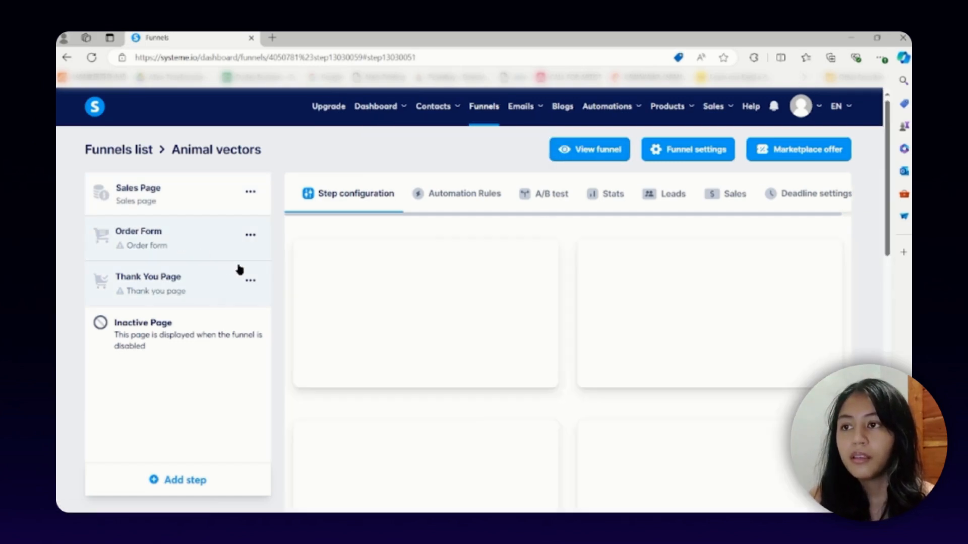
mouse_move(378, 297)
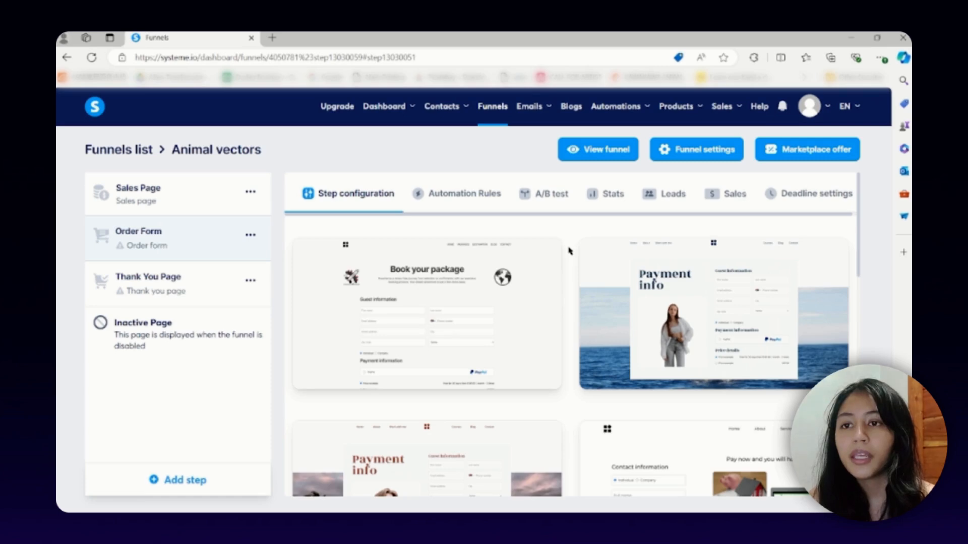
scroll(568, 250, down, 5)
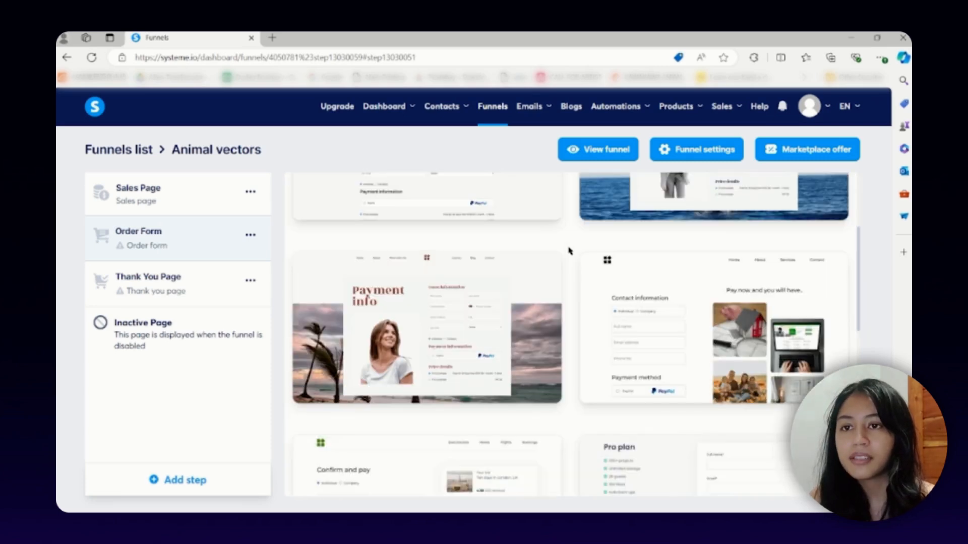
scroll(568, 251, down, 7)
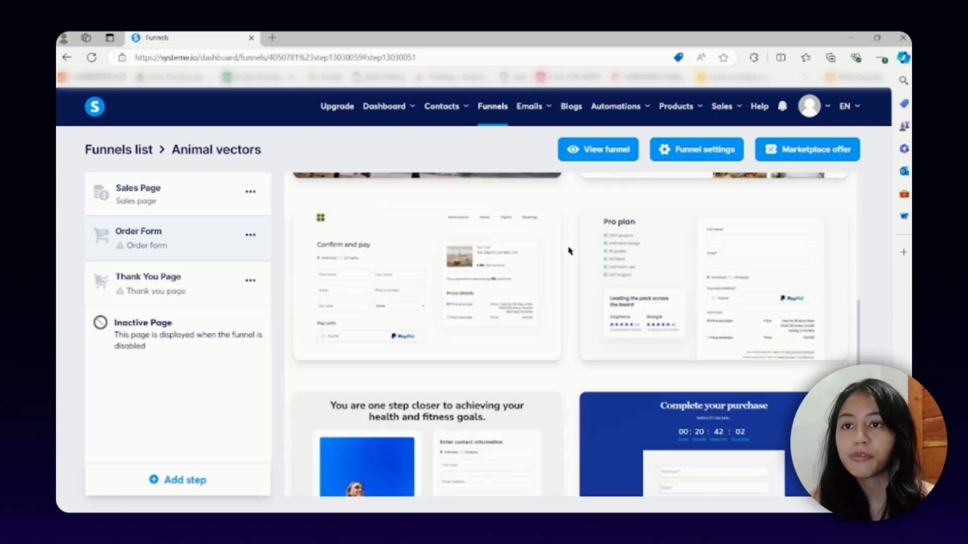
mouse_move(655, 248)
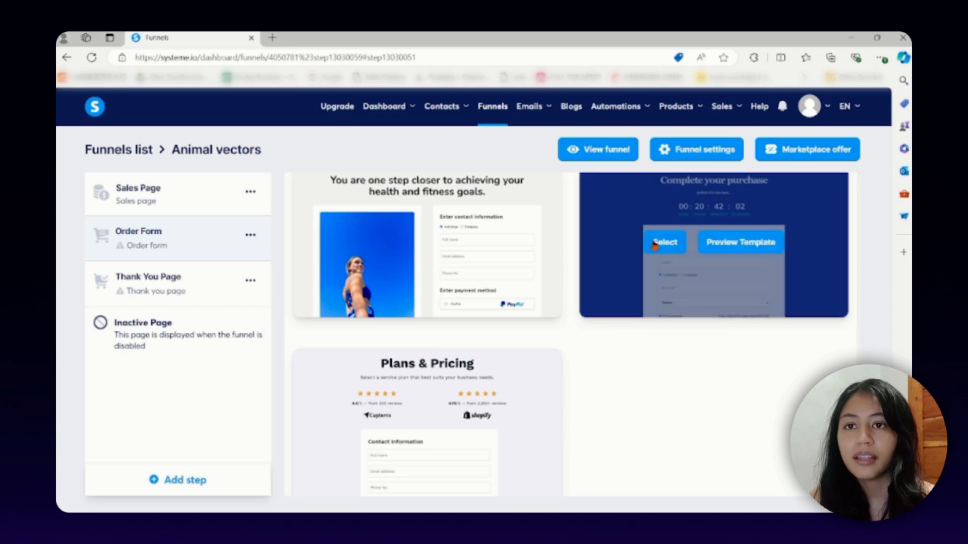
click(661, 243)
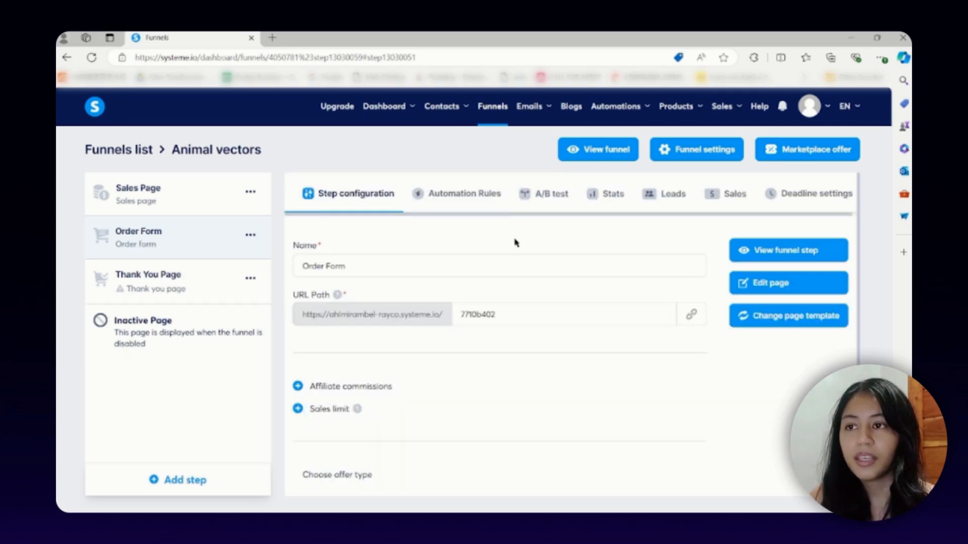
Step: Look over the Order Form's name, URL path, affiliate commissions and sales limit settings
scroll(514, 242, down, 1)
click(343, 209)
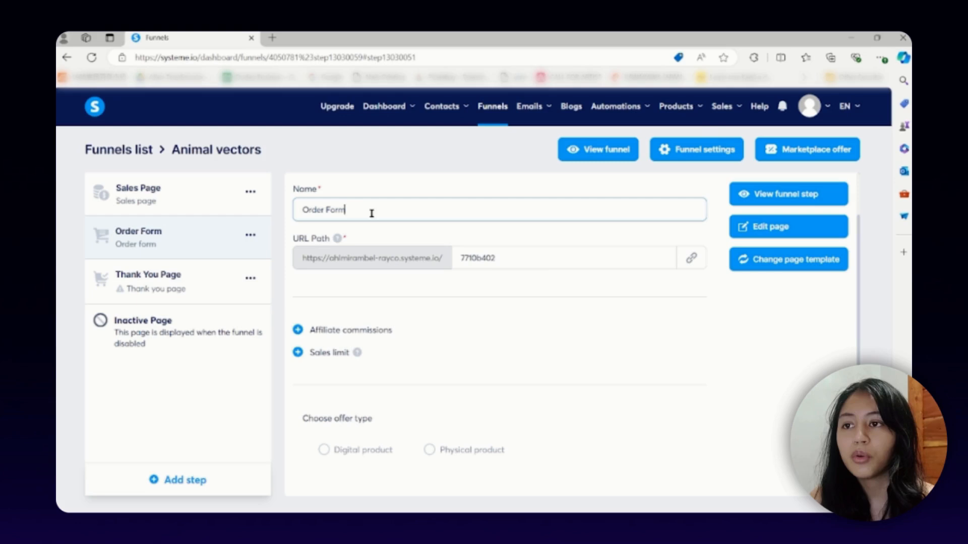
click(553, 258)
scroll(553, 259, down, 1)
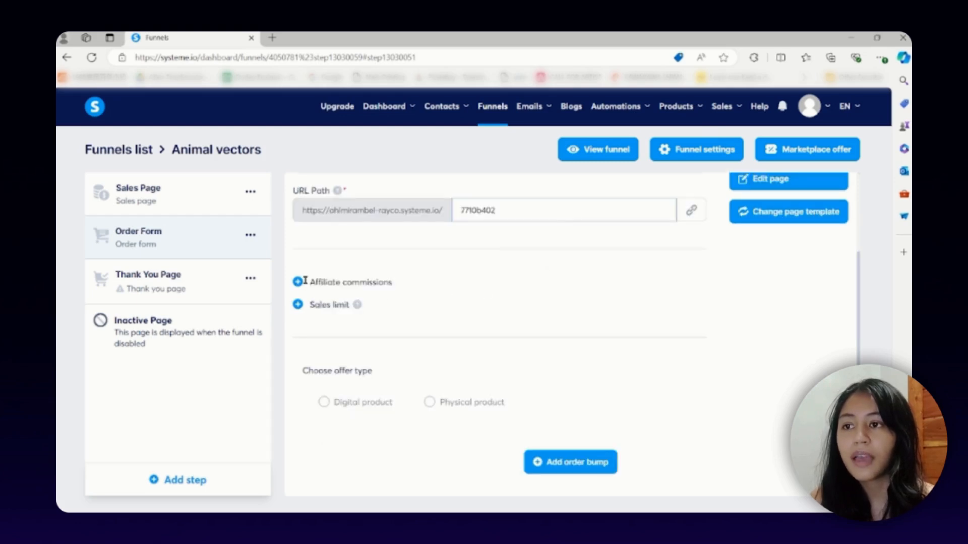
click(298, 284)
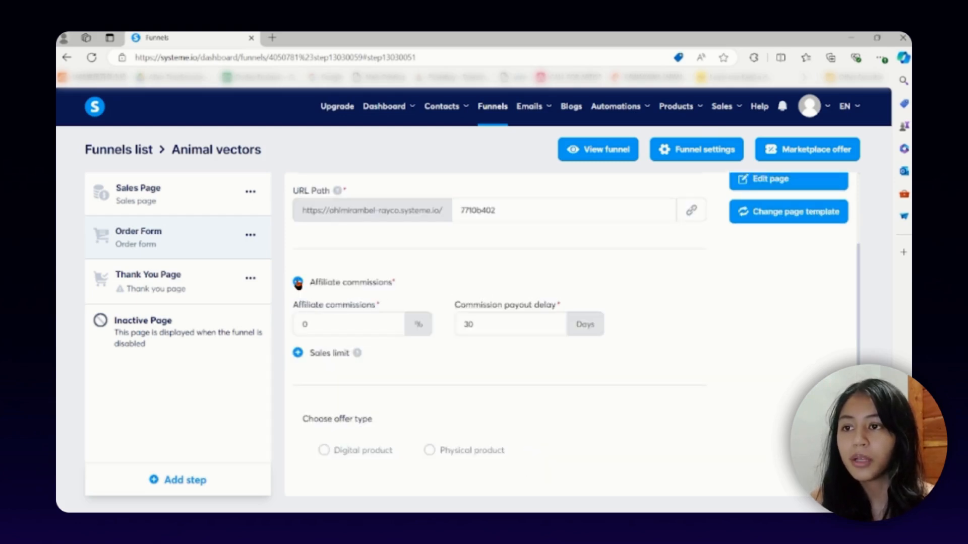
click(298, 283)
click(298, 304)
click(298, 305)
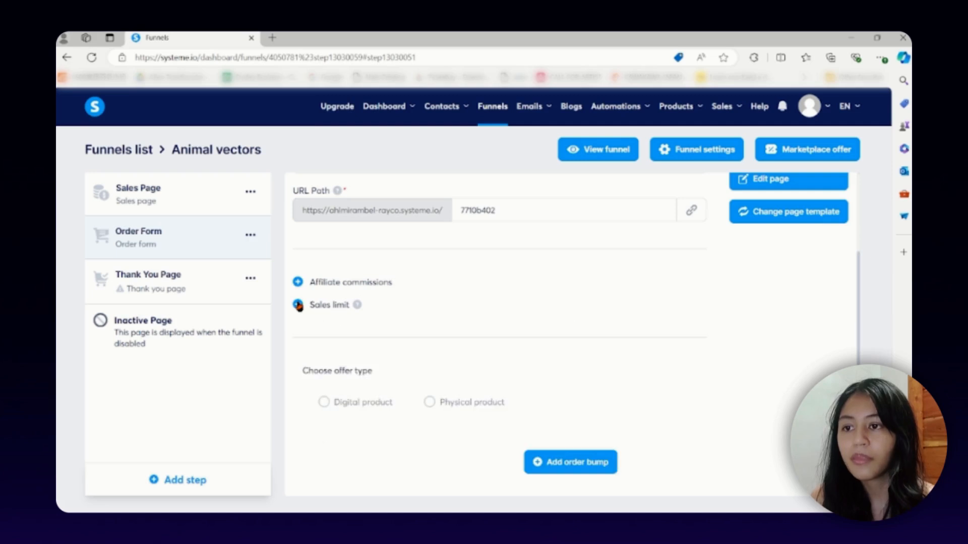
Step: Set the Order Form's offer type to Digital product
click(323, 402)
scroll(464, 363, down, 3)
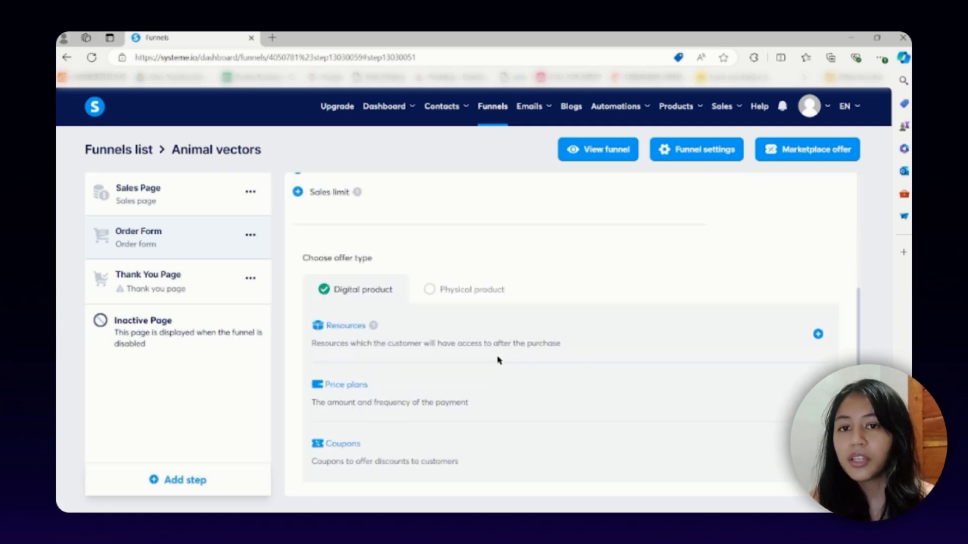
click(817, 337)
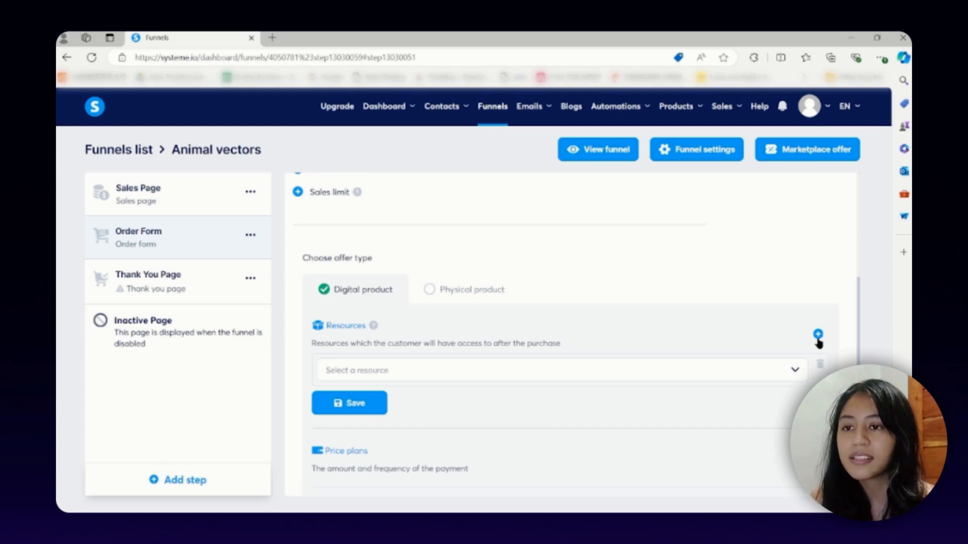
click(817, 335)
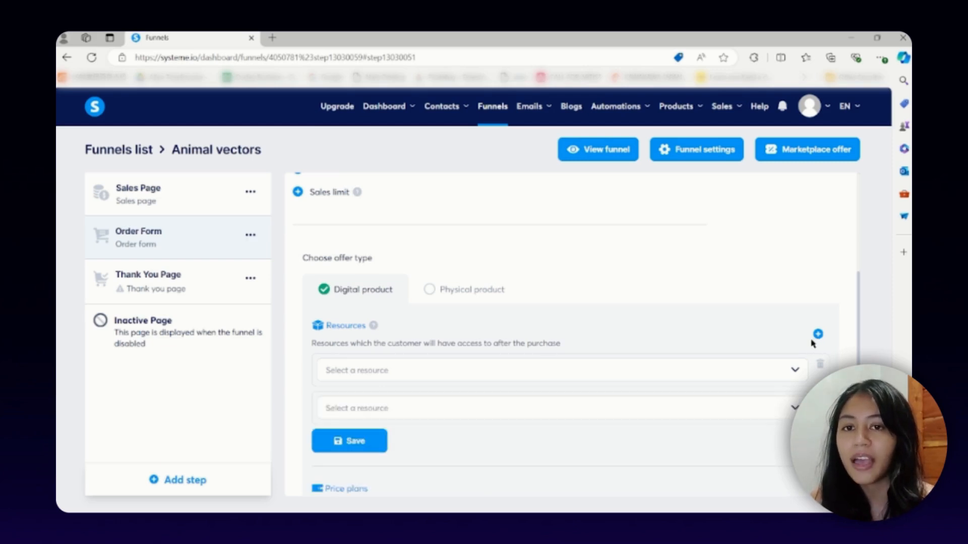
click(818, 370)
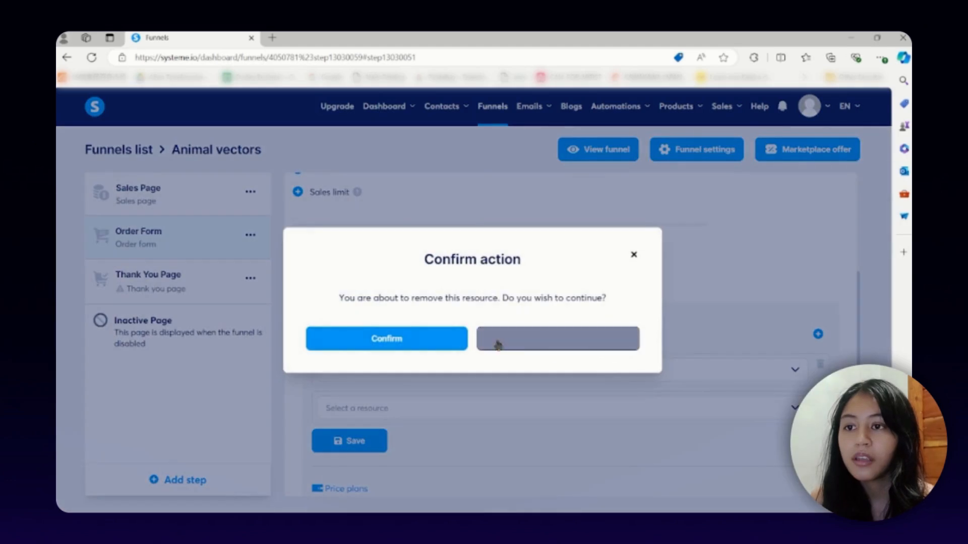
click(457, 340)
click(817, 370)
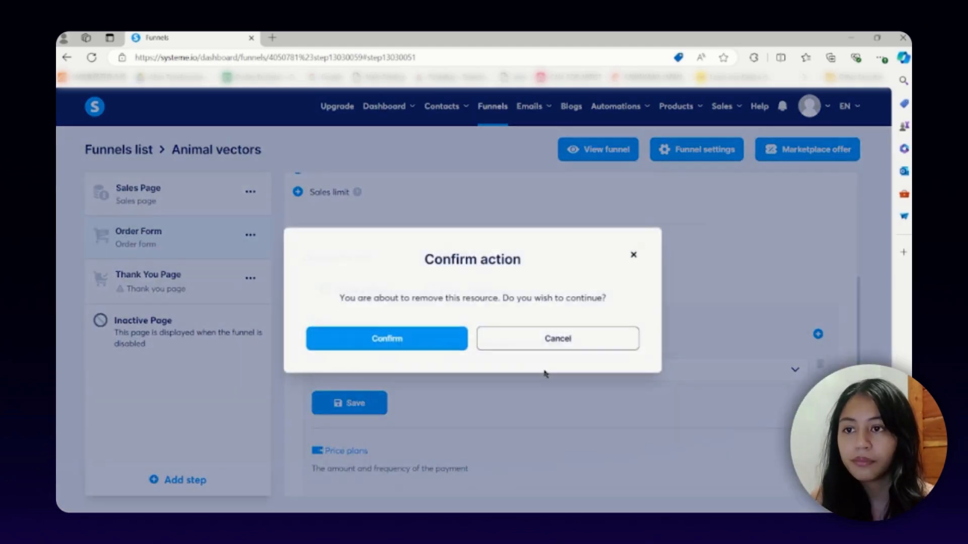
click(438, 339)
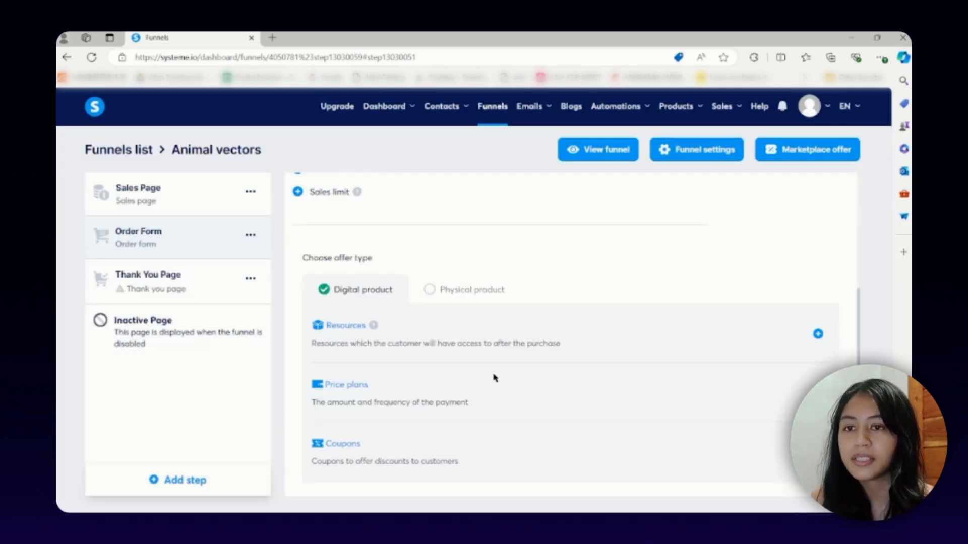
Step: Start a new price plan for the digital product and name it "Vectors" for both the order form and the dashboard
scroll(494, 377, down, 1)
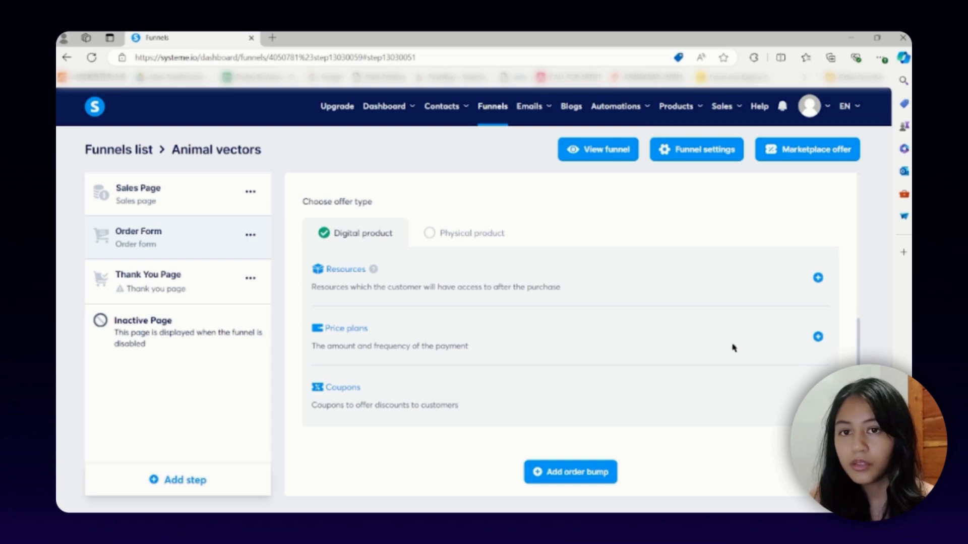
click(816, 338)
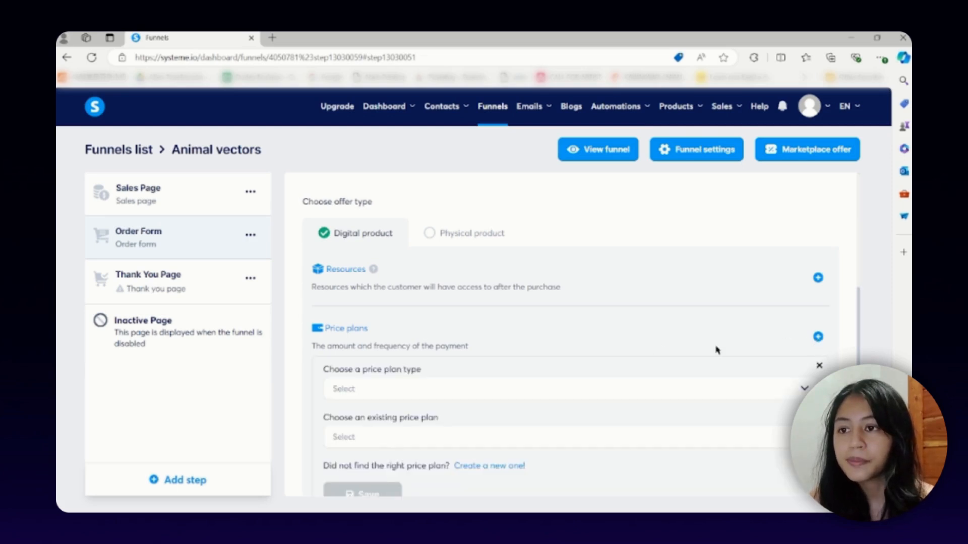
scroll(642, 355, down, 1)
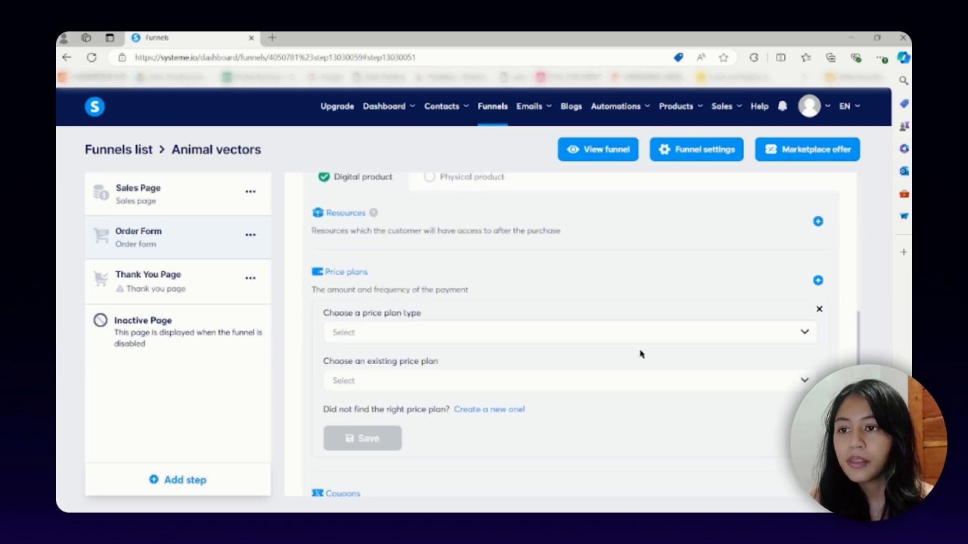
click(466, 409)
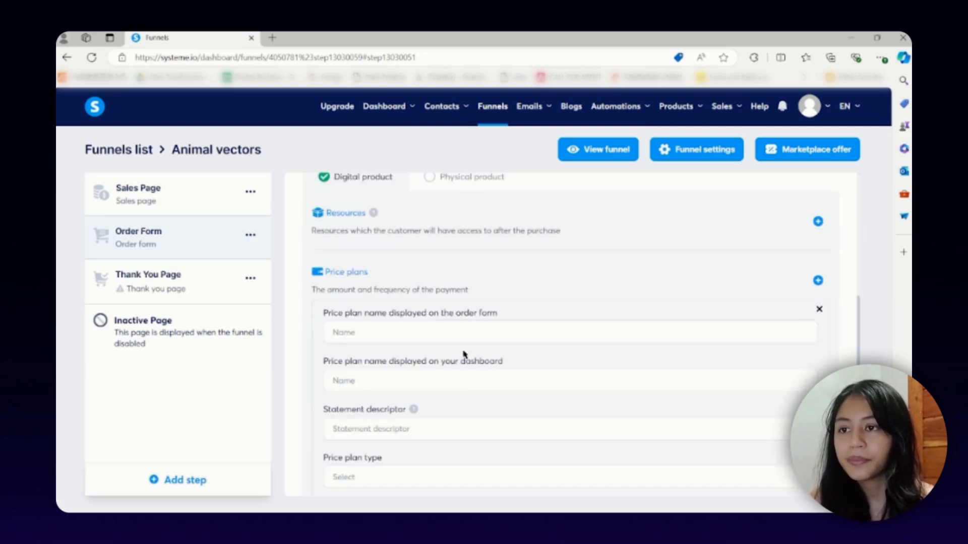
click(461, 328)
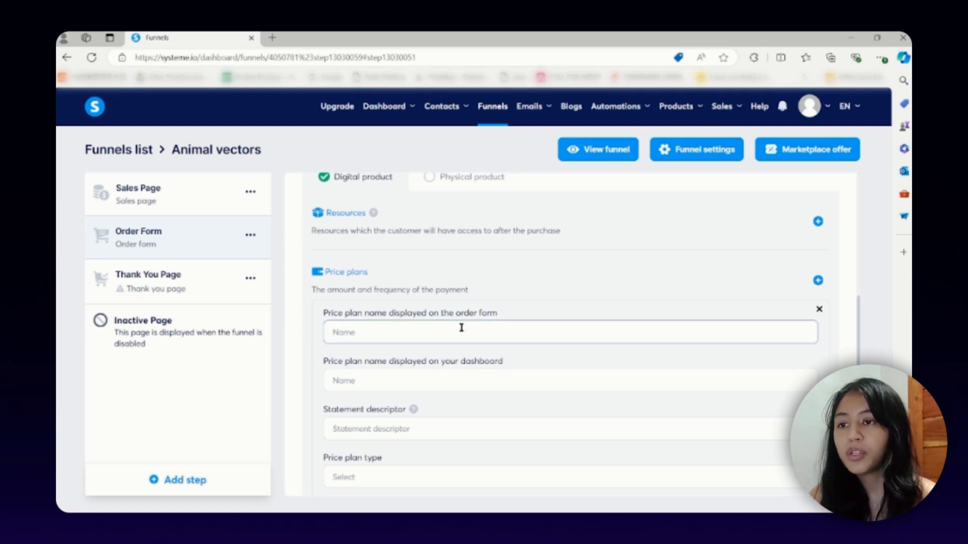
text(V)
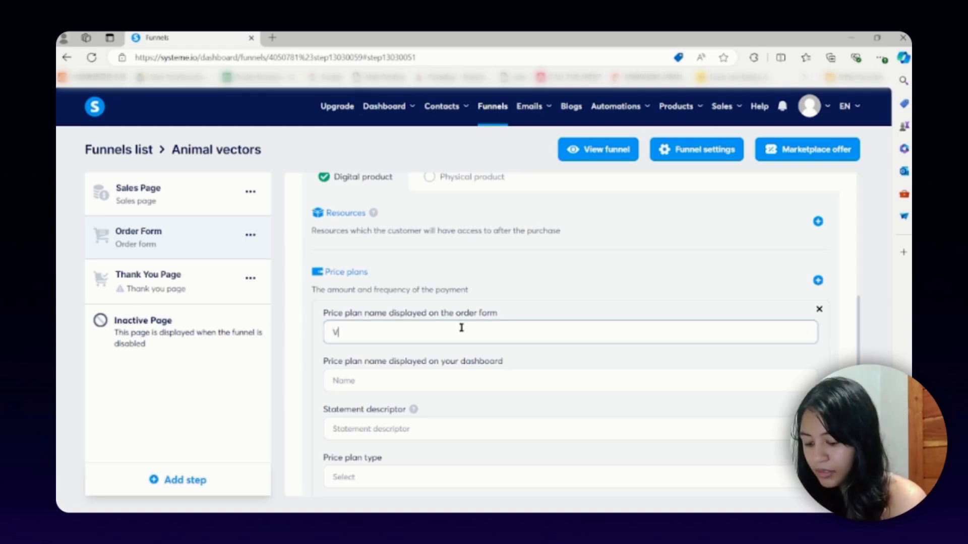
text(ectors)
click(436, 374)
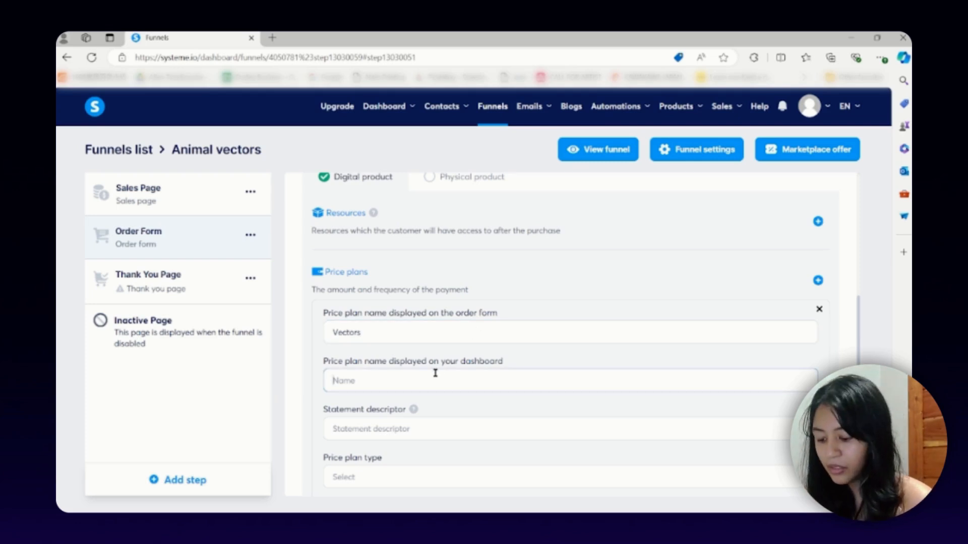
text(Vectors)
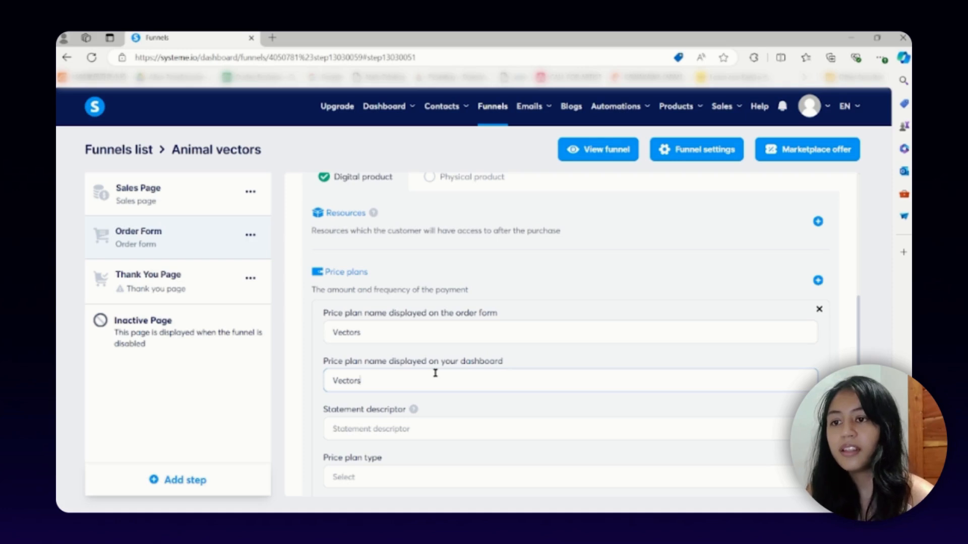
Step: Set the price plan's statement descriptor to "vector order"
click(418, 430)
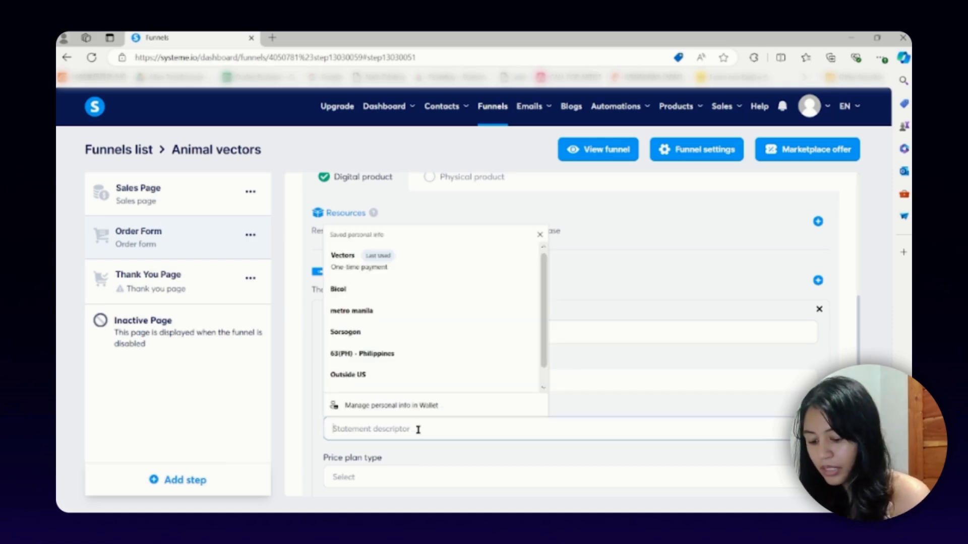
text(client)
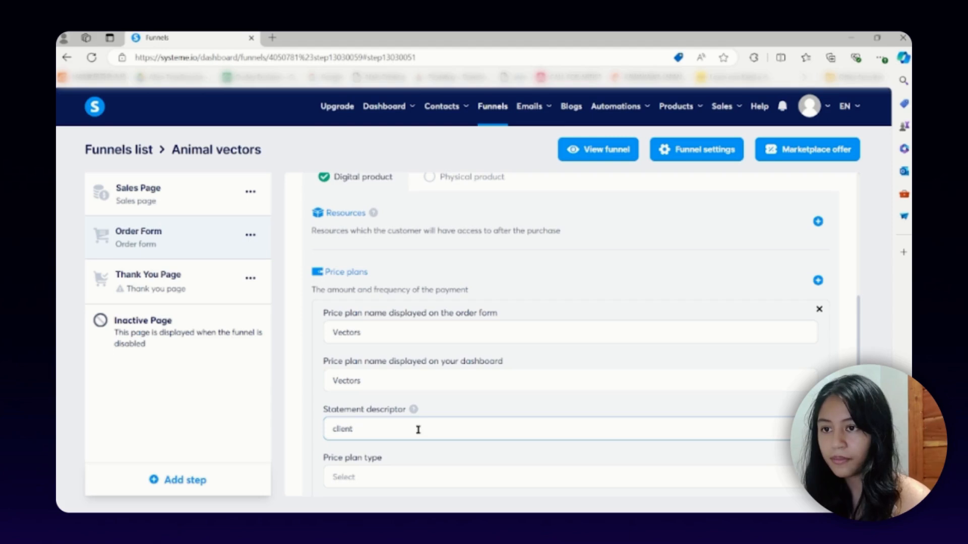
key(ctrl+a)
text(vector order)
Step: Make the price plan a One-time payment of 18 USD and save it
scroll(418, 431, down, 1)
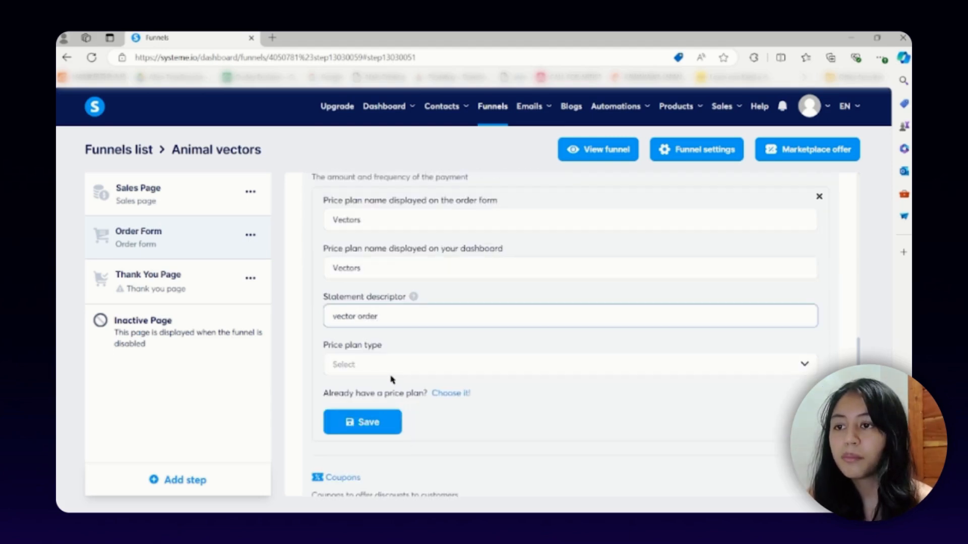
click(393, 365)
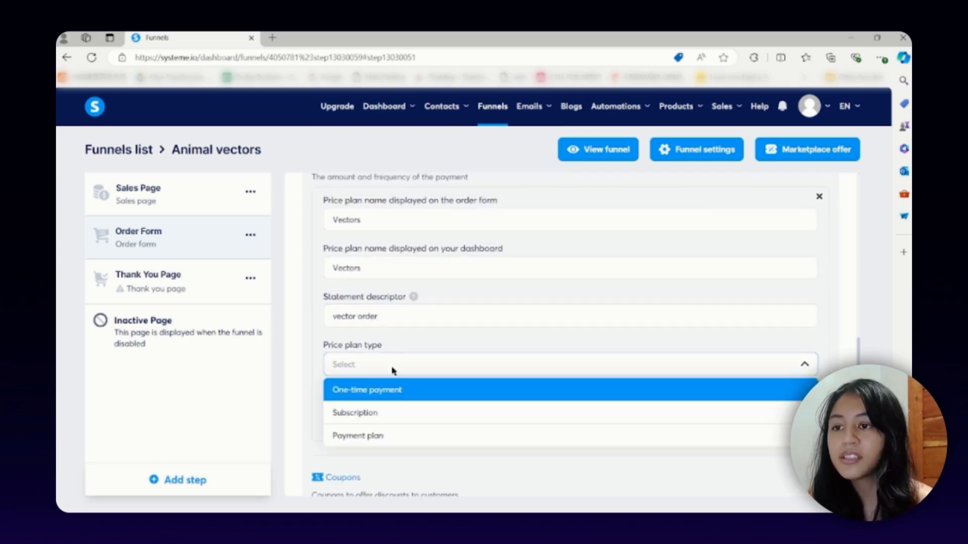
click(388, 392)
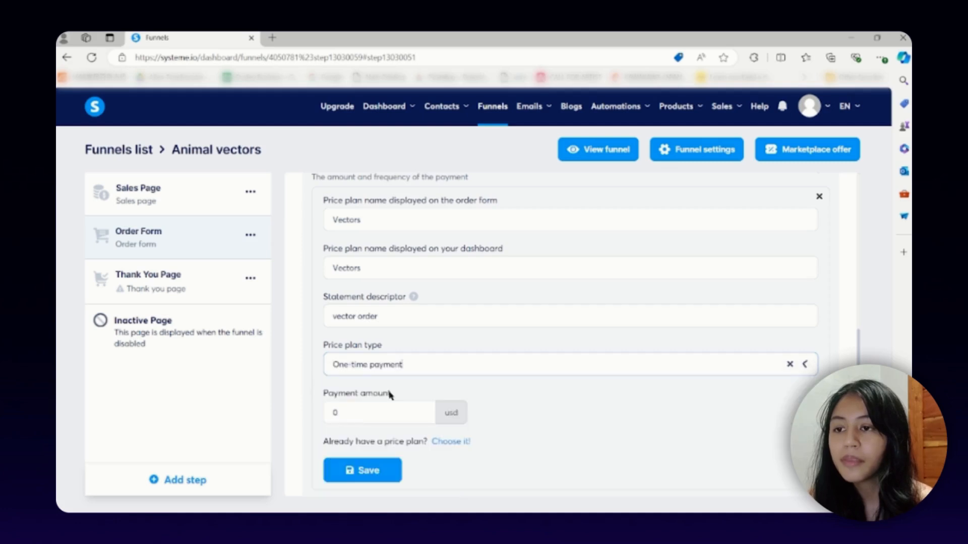
double_click(381, 414)
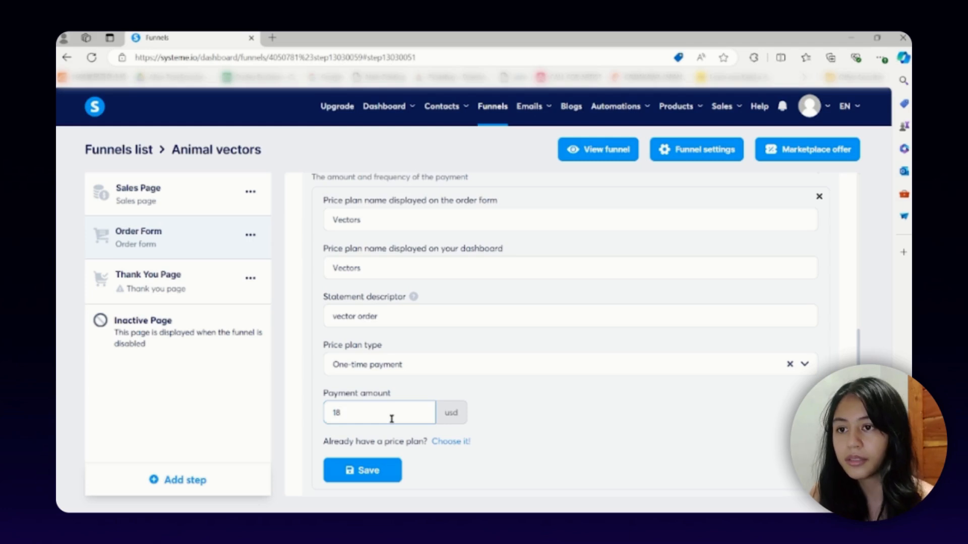
click(468, 471)
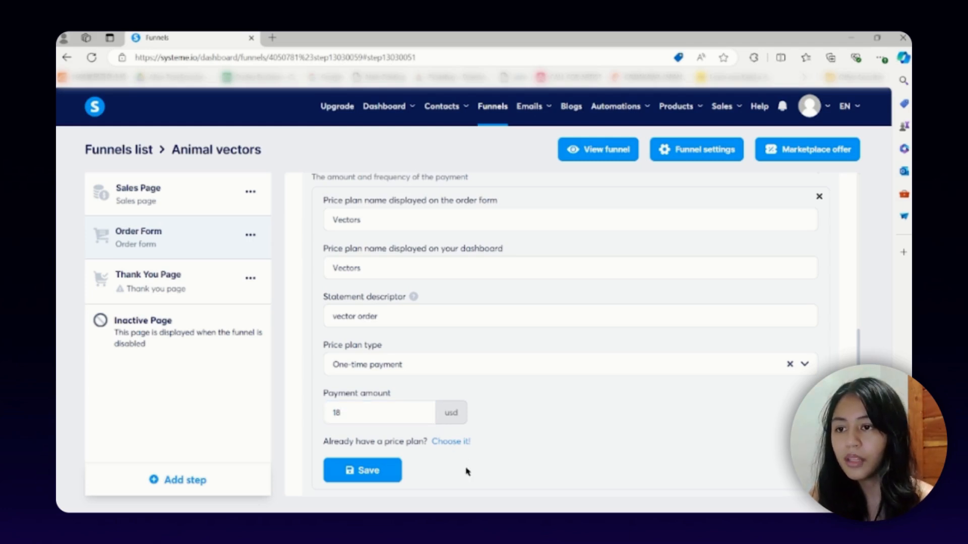
click(377, 471)
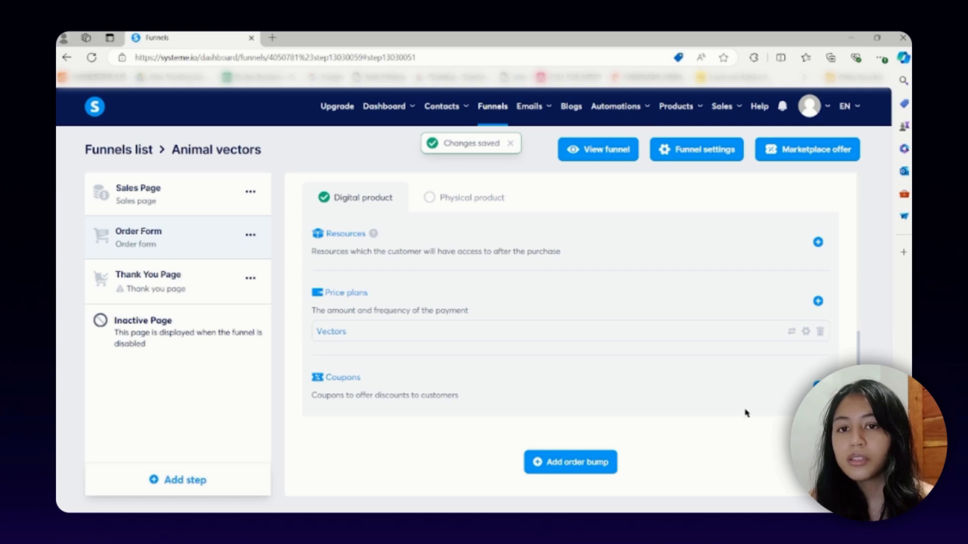
Step: Open the coupon options for the digital product and close them without adding a coupon
click(817, 385)
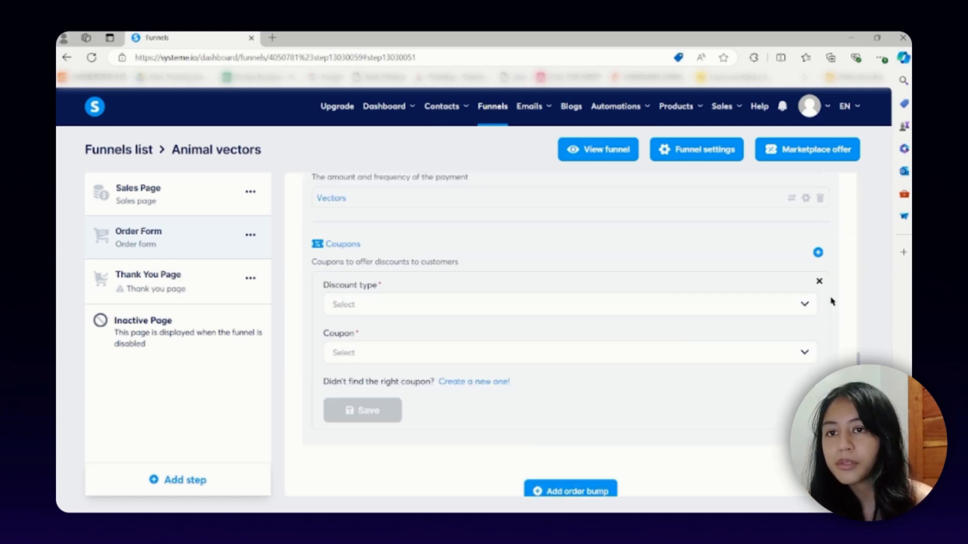
click(818, 282)
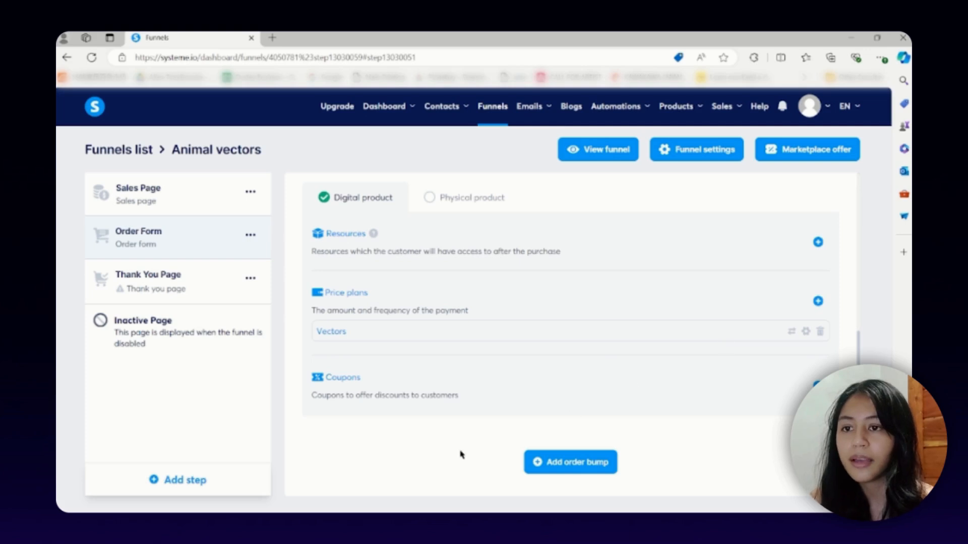
Step: Apply the blue "Thank you for purchse!" template to the funnel's Thank You Page
scroll(456, 438, up, 6)
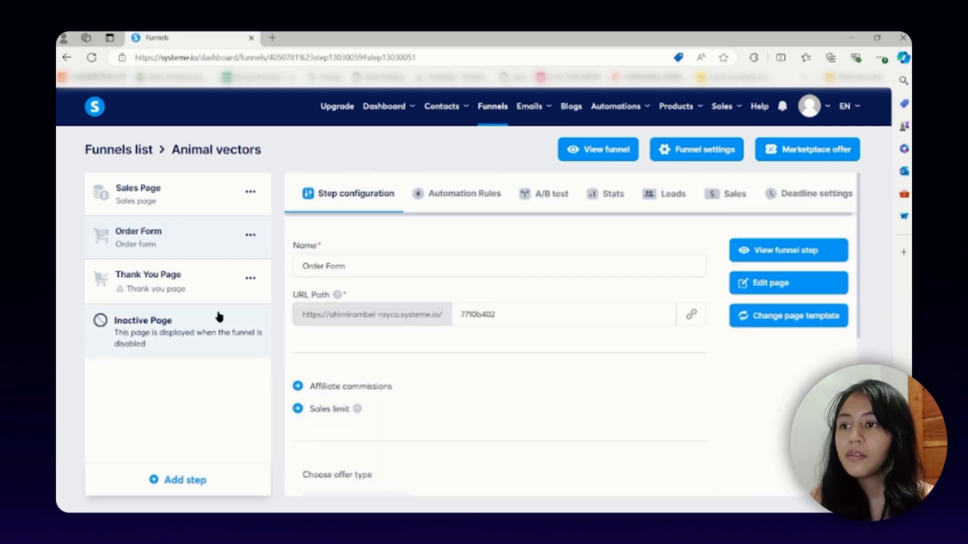
click(210, 285)
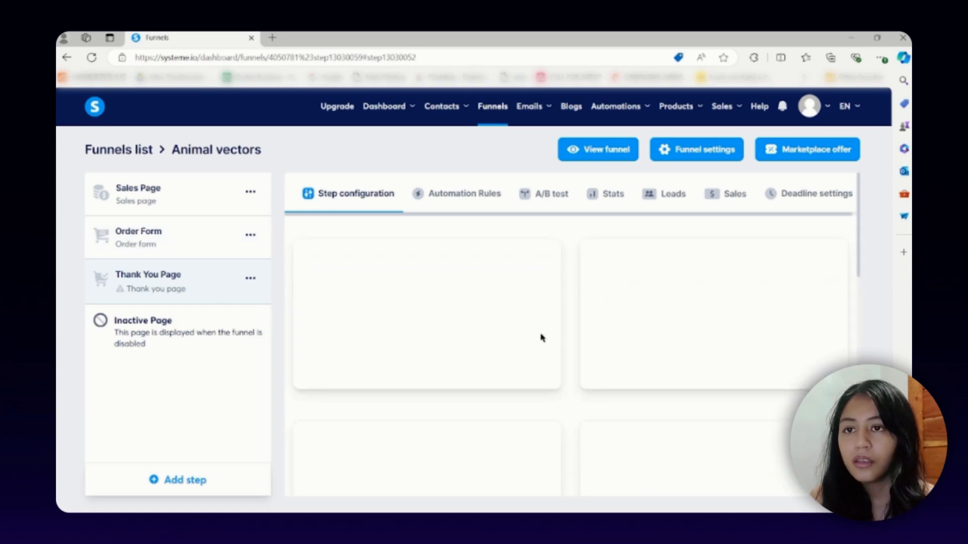
scroll(570, 320, down, 5)
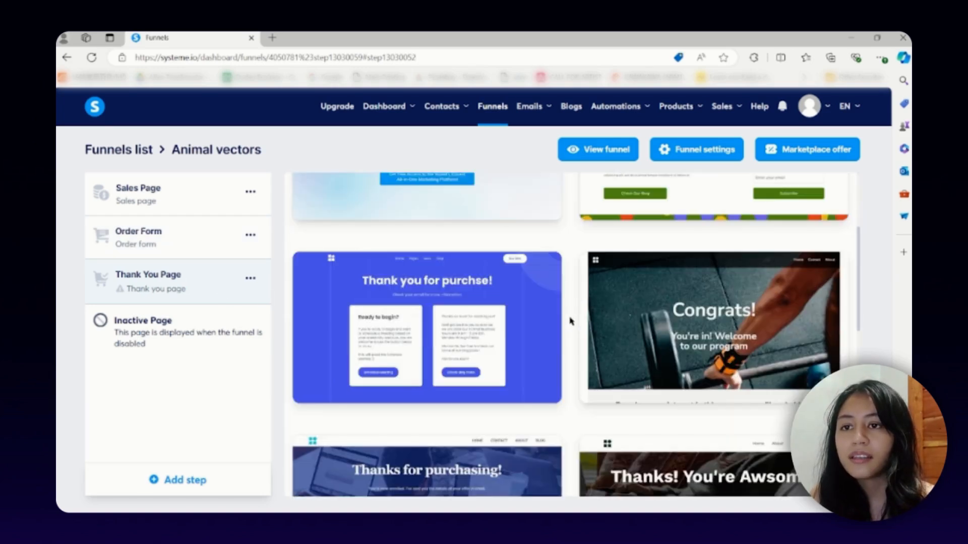
scroll(570, 321, down, 5)
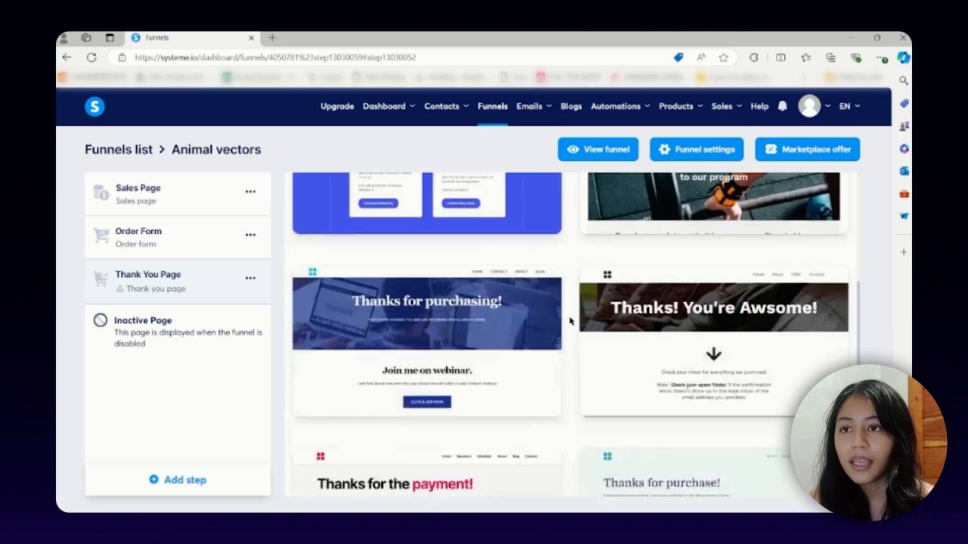
scroll(570, 321, up, 6)
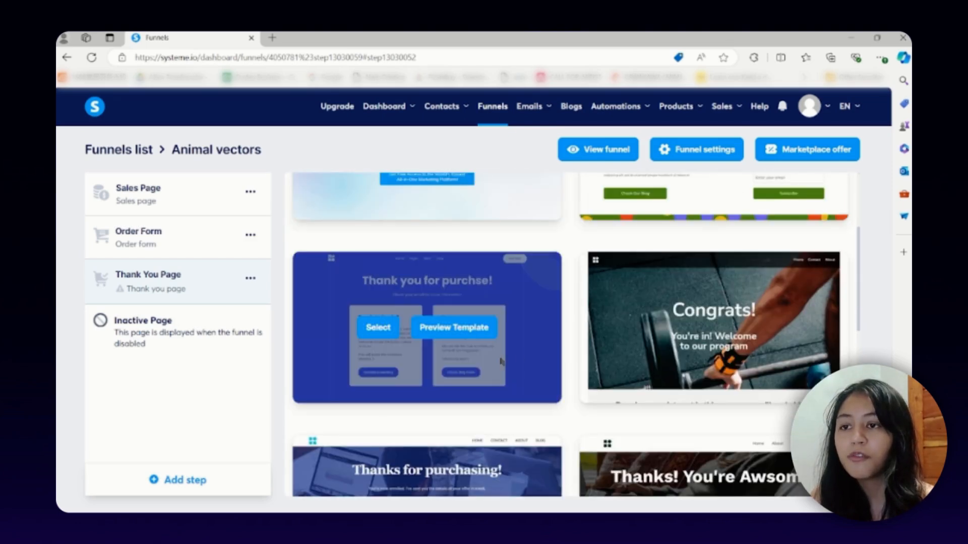
click(378, 327)
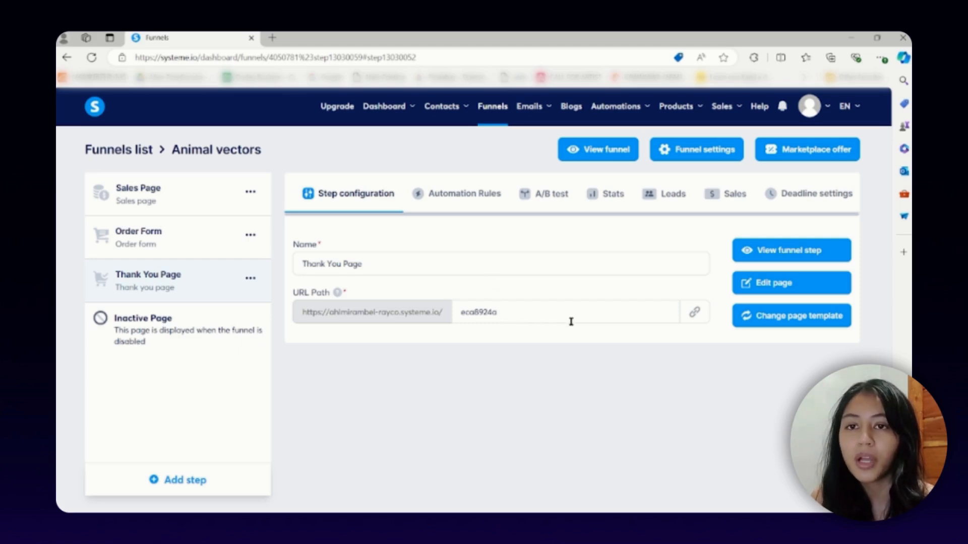
Step: Open the Thank You Page in the page editor, save it as it is and return to the funnel's steps
click(513, 267)
click(526, 321)
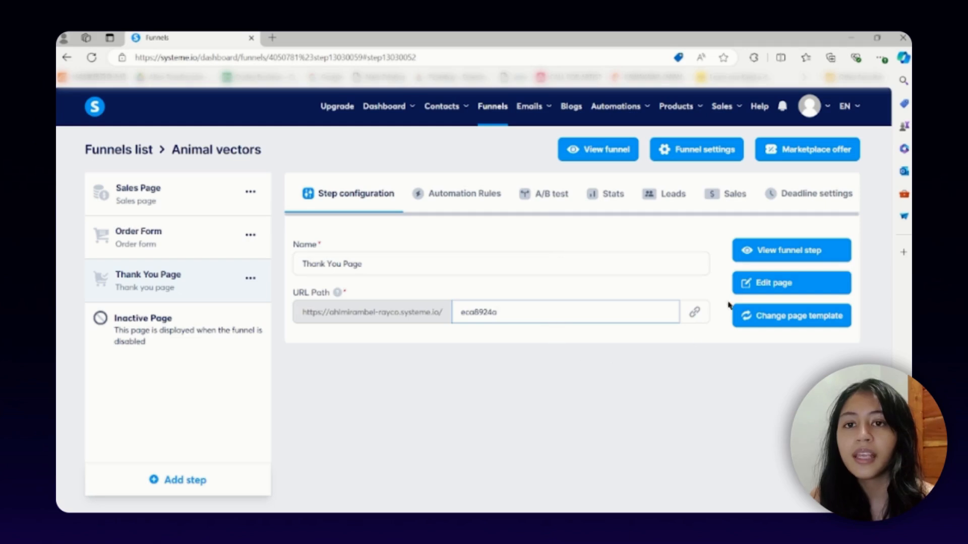
click(776, 283)
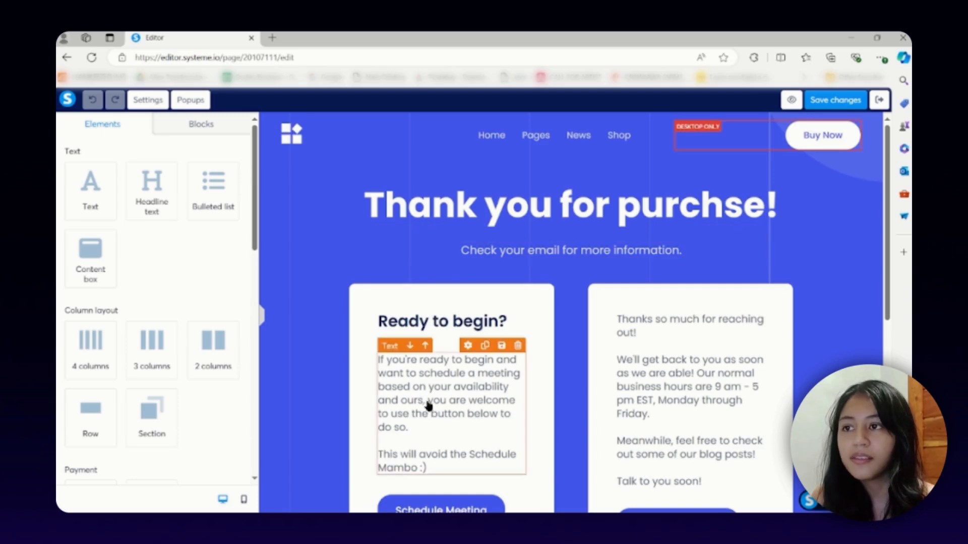
scroll(429, 405, down, 1)
scroll(428, 408, down, 4)
scroll(428, 408, up, 4)
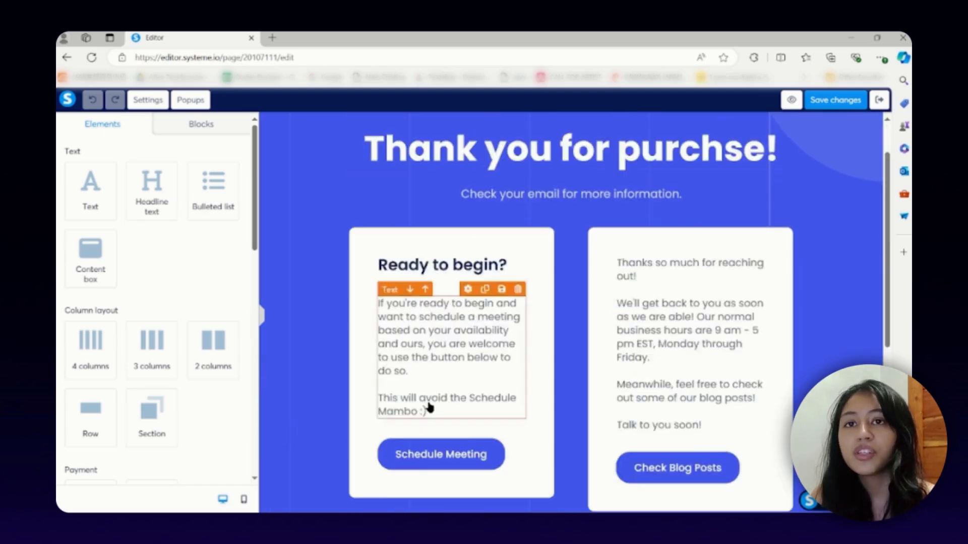
scroll(429, 408, up, 1)
click(836, 100)
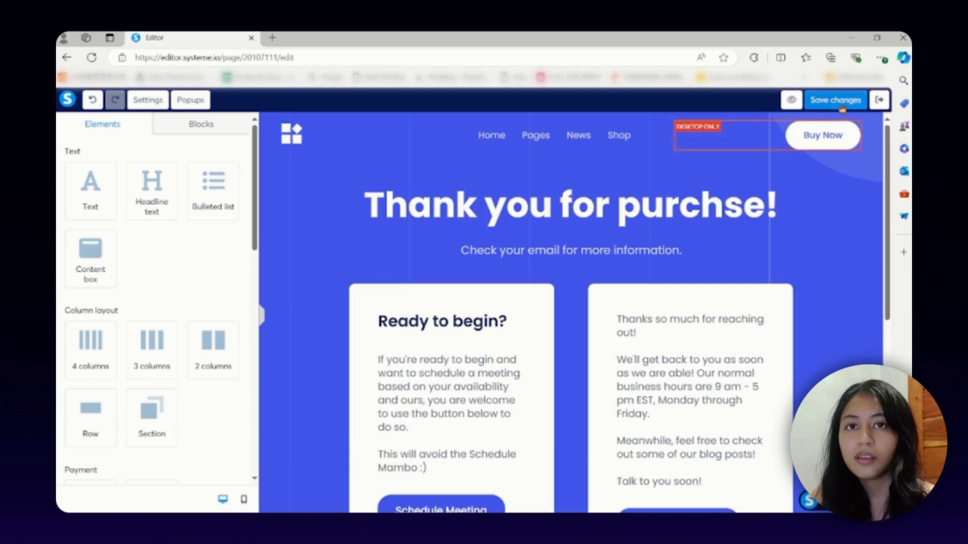
click(879, 101)
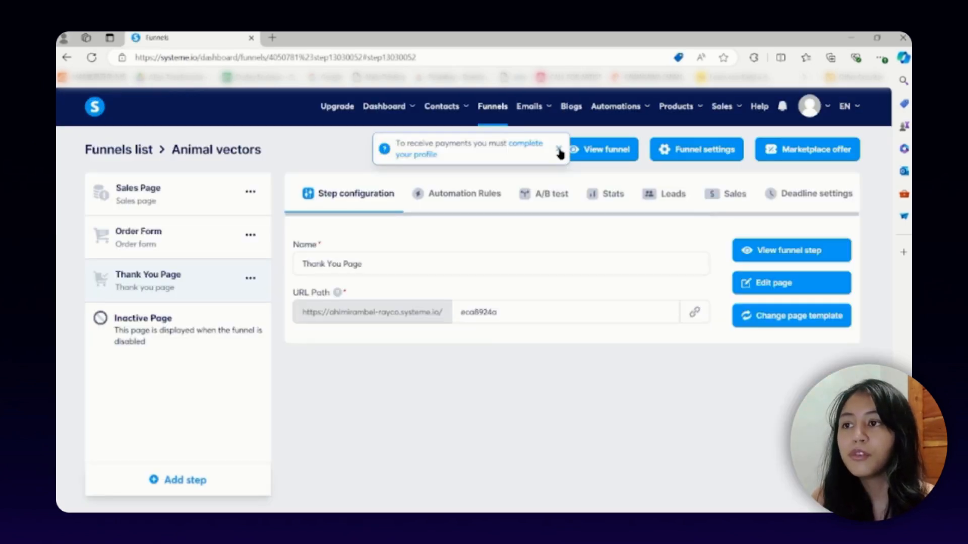
click(558, 149)
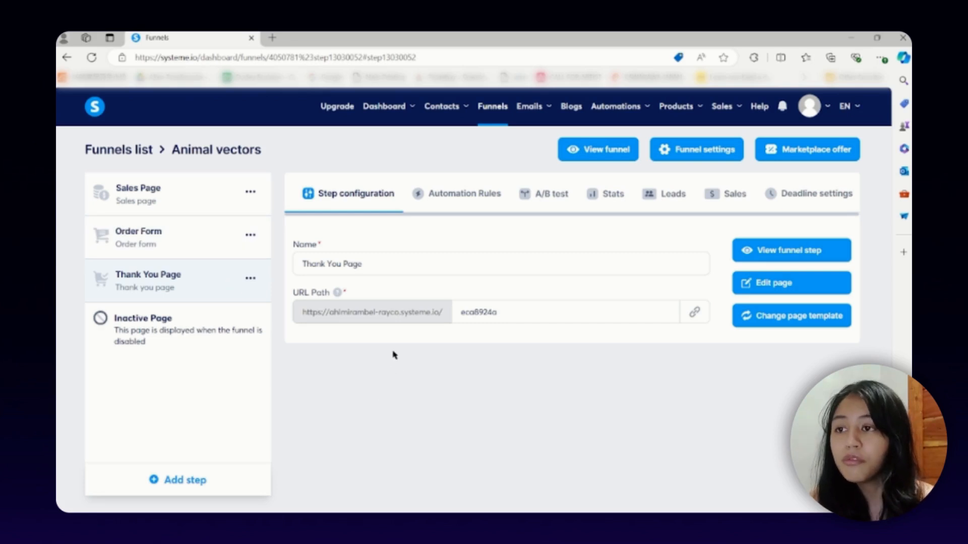
Step: Remove the Thank You Page step from the Animal vectors funnel and dismiss the notification
click(252, 280)
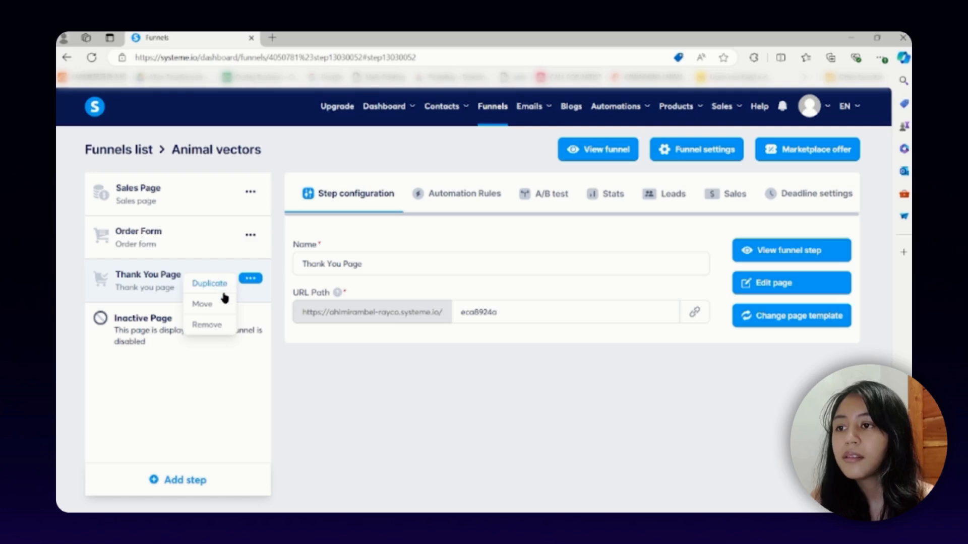
click(215, 329)
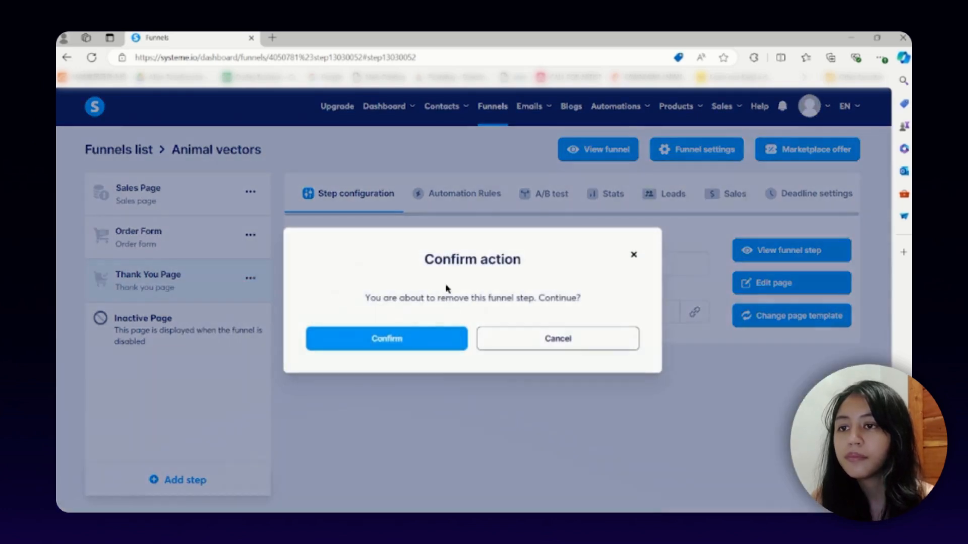
click(426, 347)
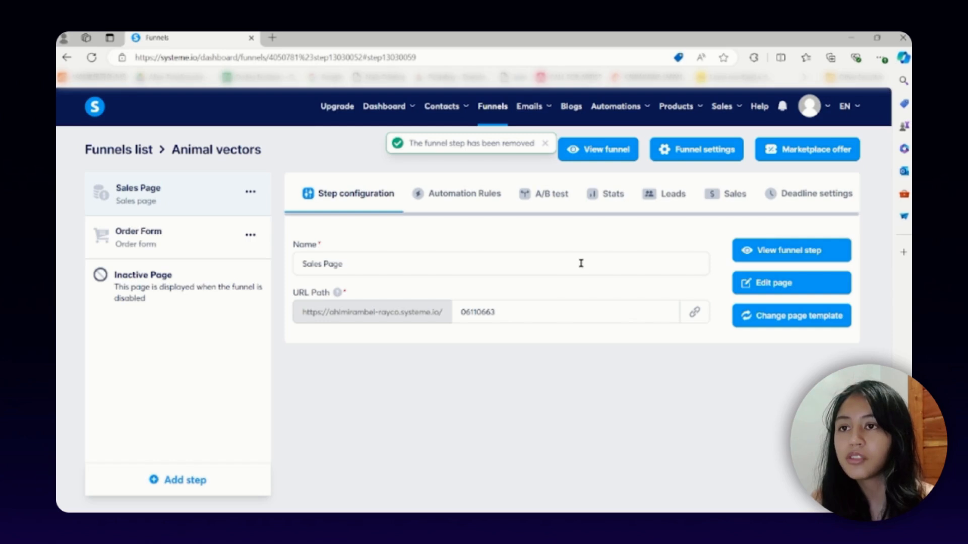
click(545, 144)
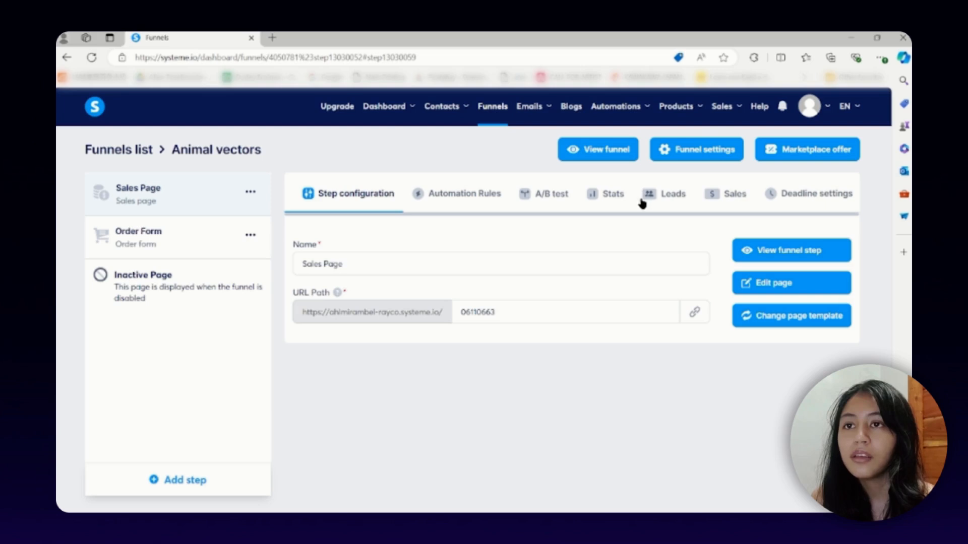
Step: Create an email campaign named "client" without a description
mouse_move(531, 108)
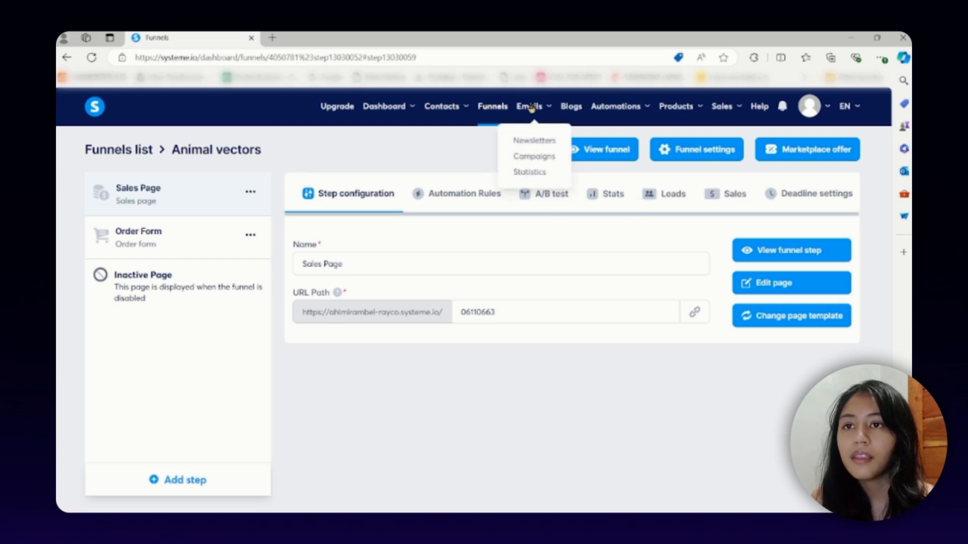
click(526, 157)
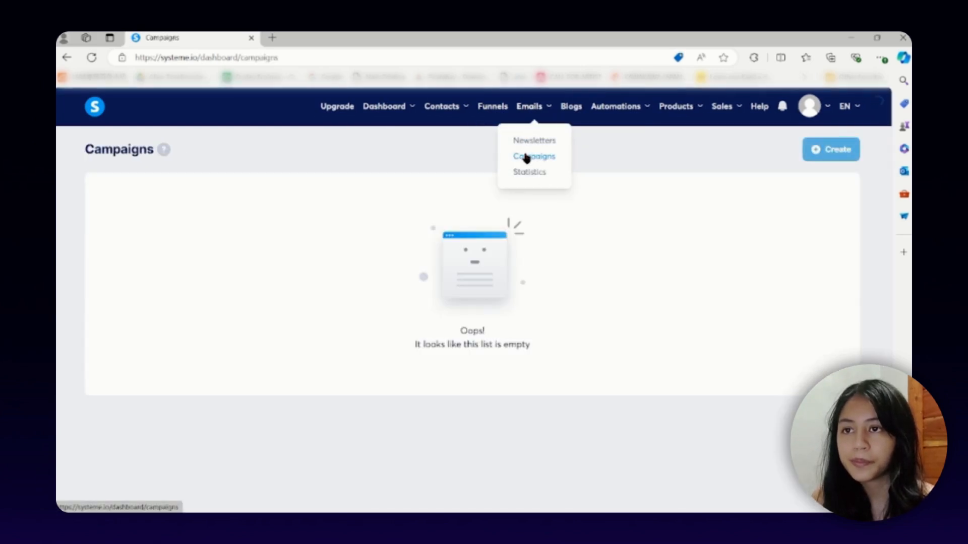
click(826, 154)
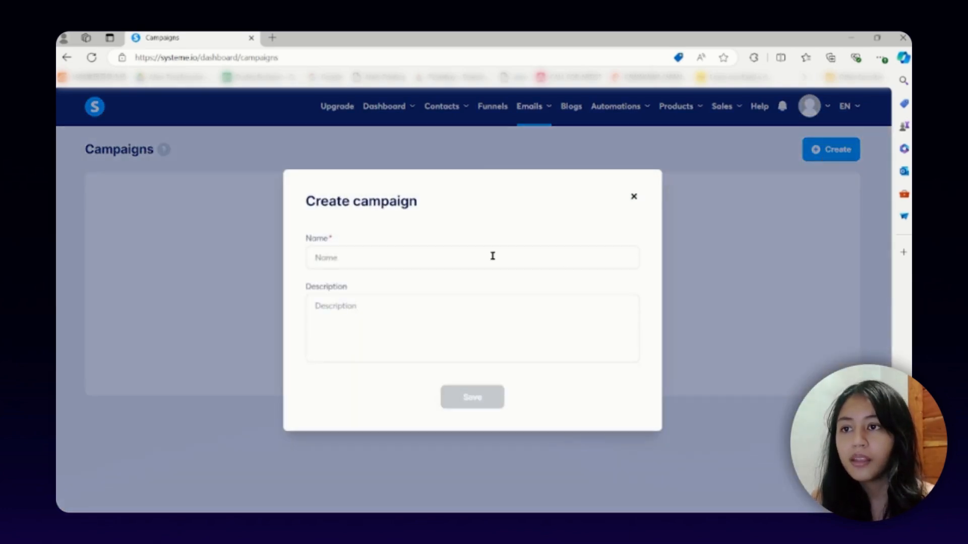
click(493, 256)
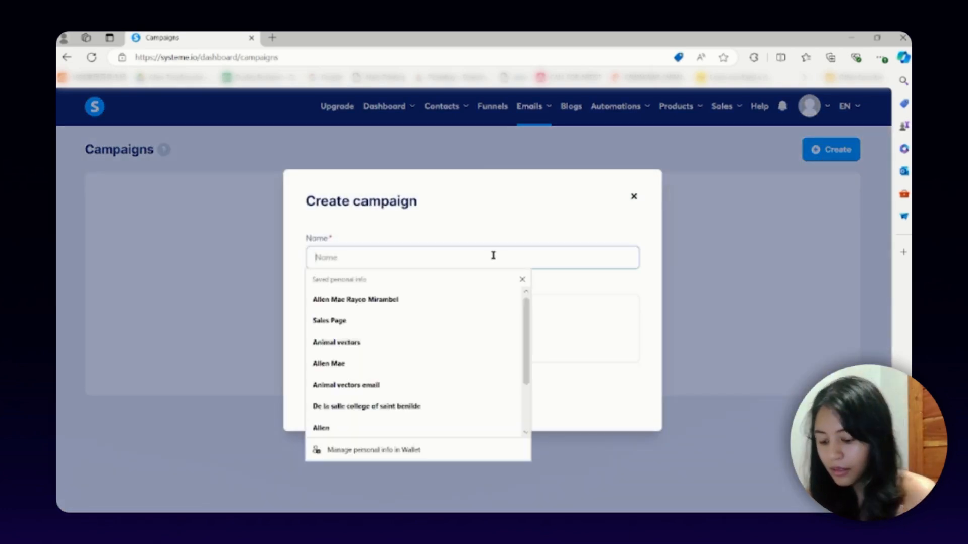
text(client)
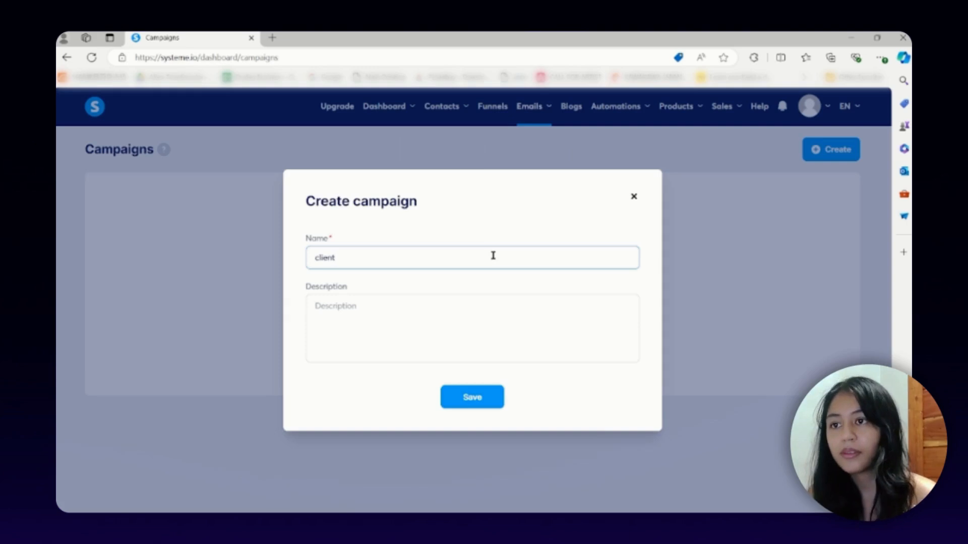
key(Return)
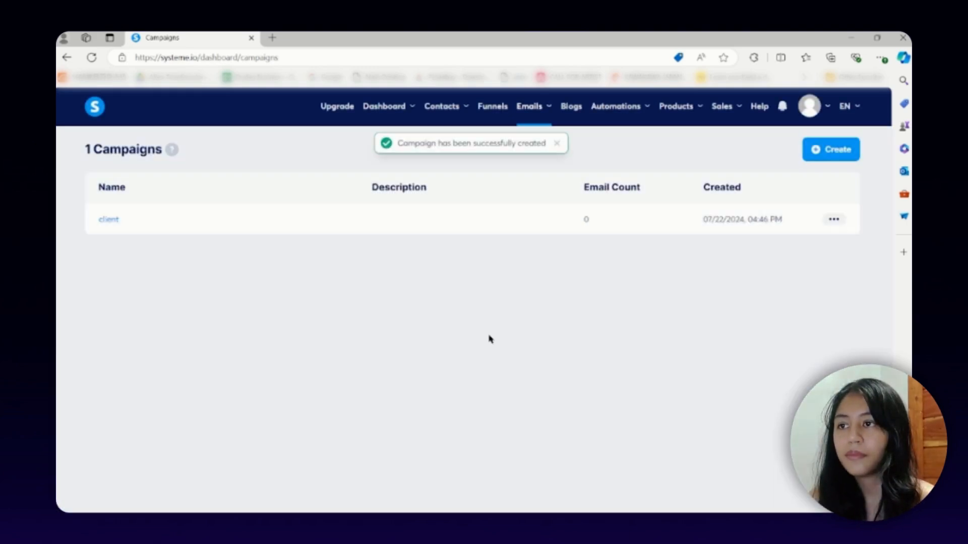
Step: Start a new email step in the "client" campaign with the subject "Vector purchase"
click(103, 221)
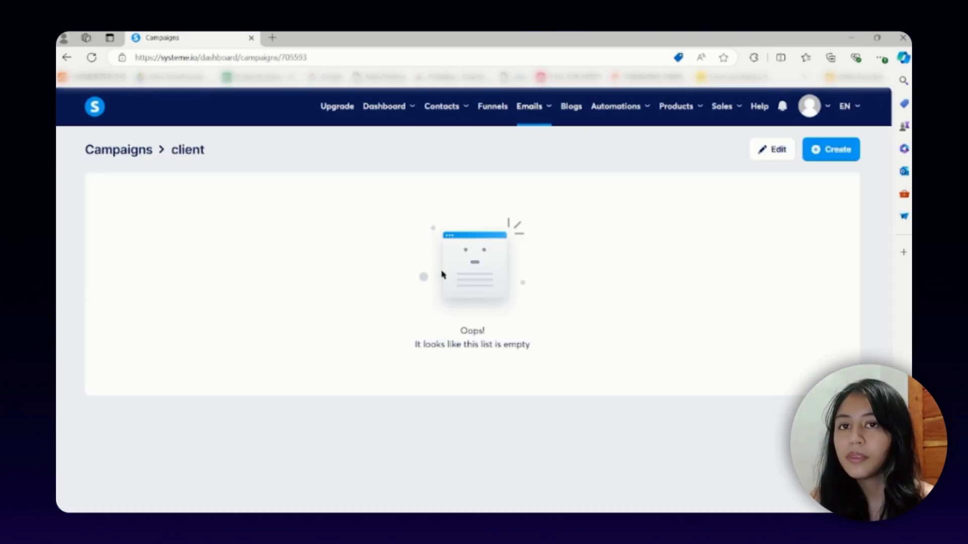
click(838, 158)
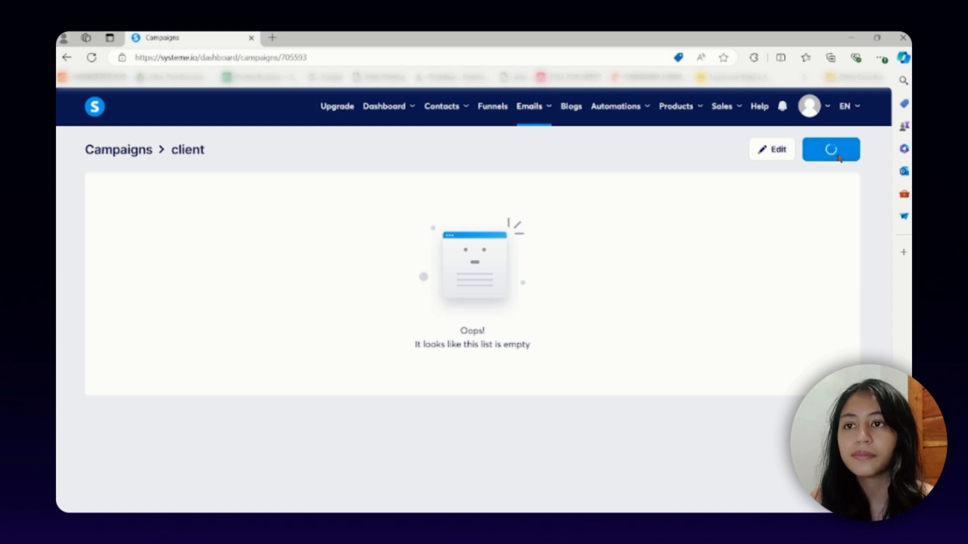
click(461, 234)
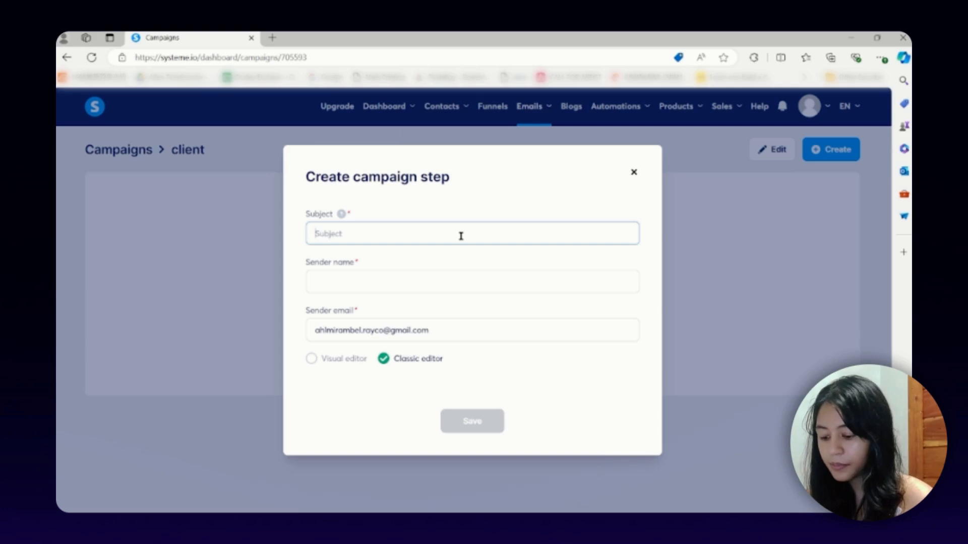
text(Vec)
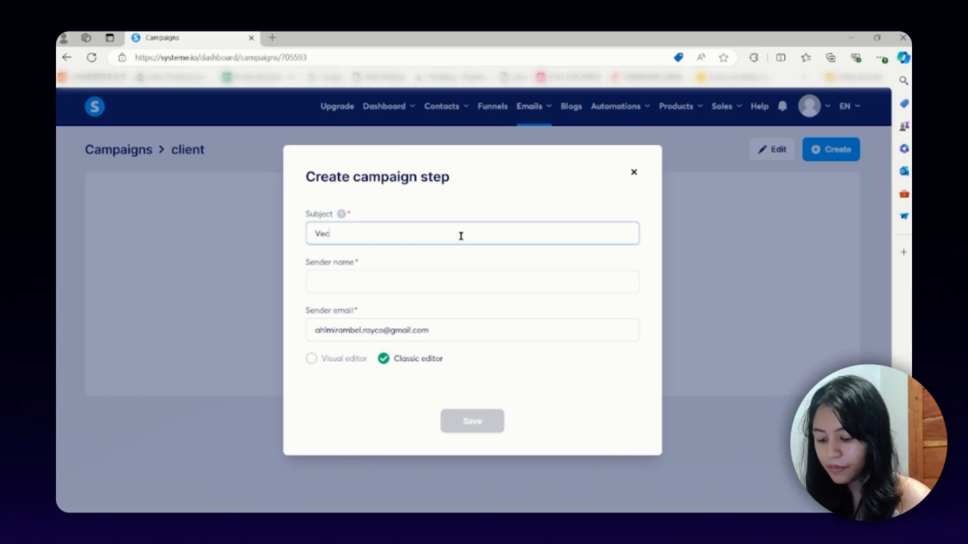
text(vtrchase)
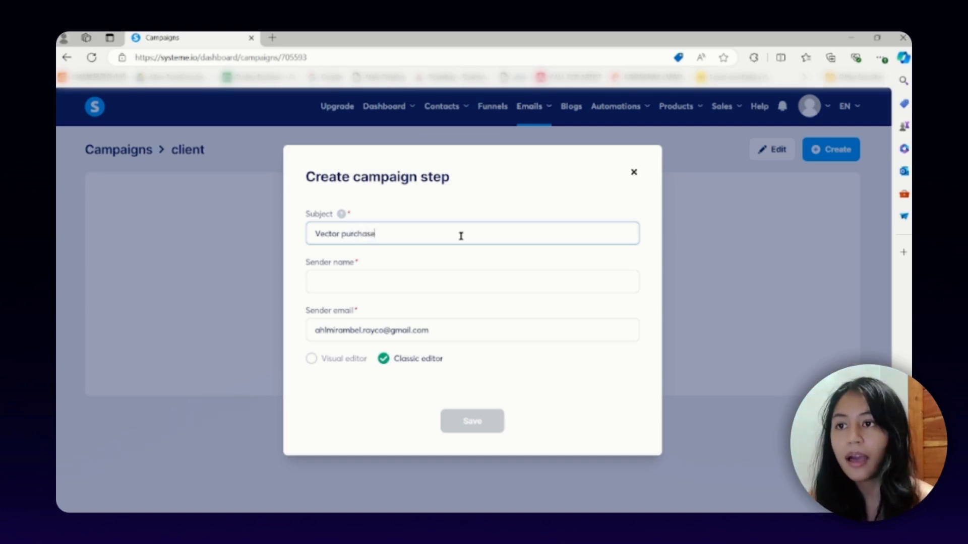
Step: Fill in the sender's name and replace the sender email address for the campaign step
click(451, 282)
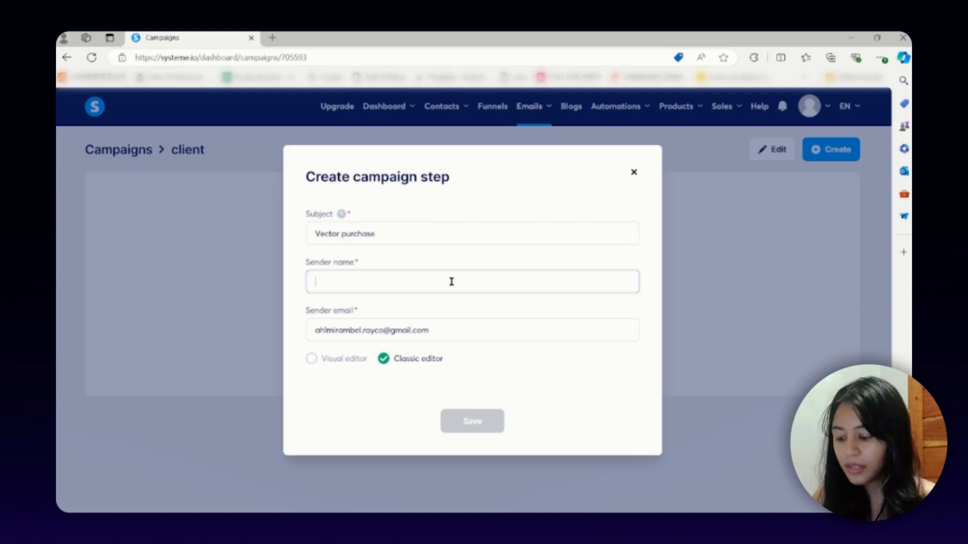
text(alle)
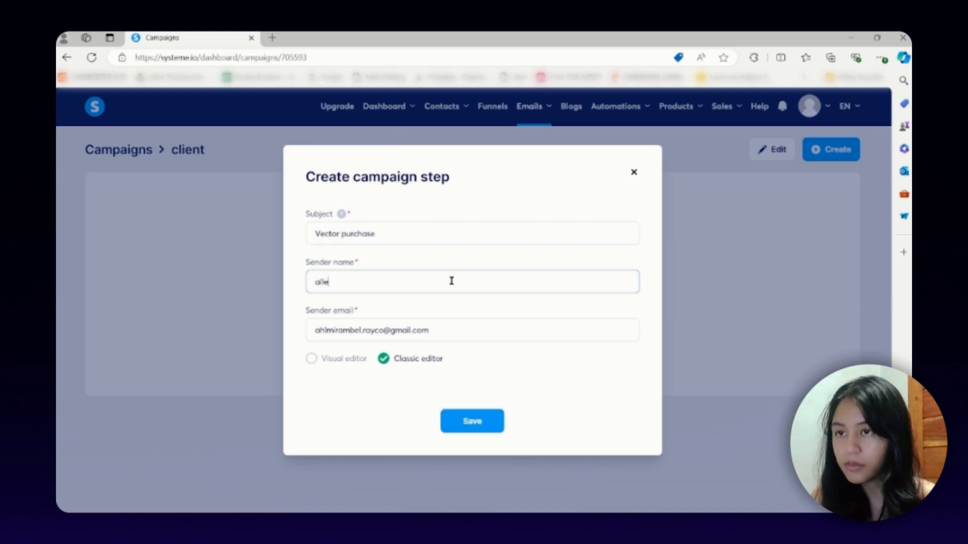
text(n)
click(455, 329)
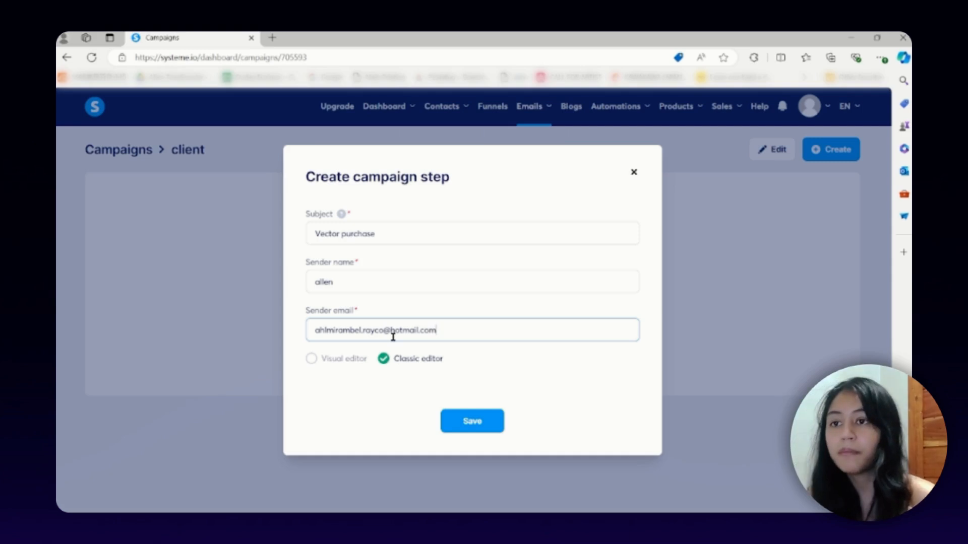
Step: Look over the Visual editor's email templates and switch the campaign step back to the Classic editor
click(312, 359)
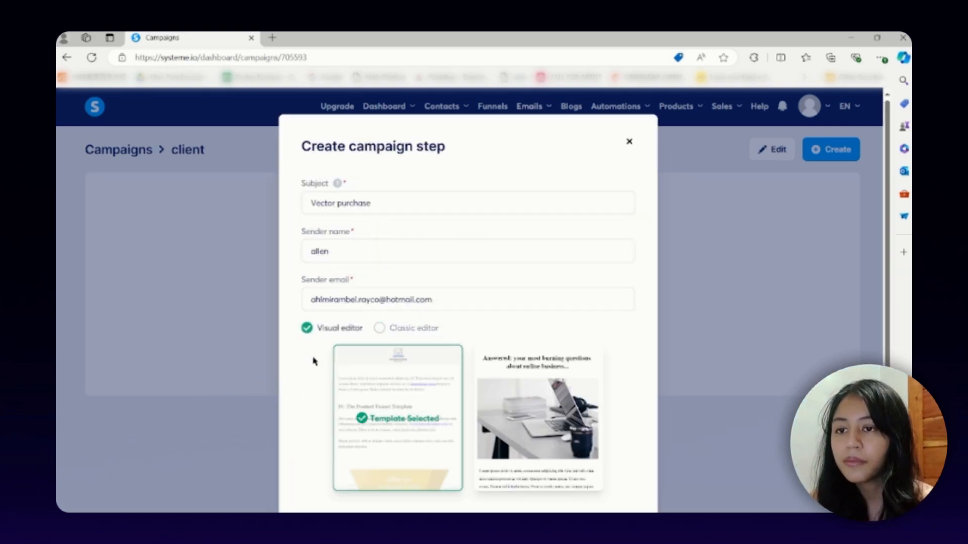
scroll(443, 335, down, 2)
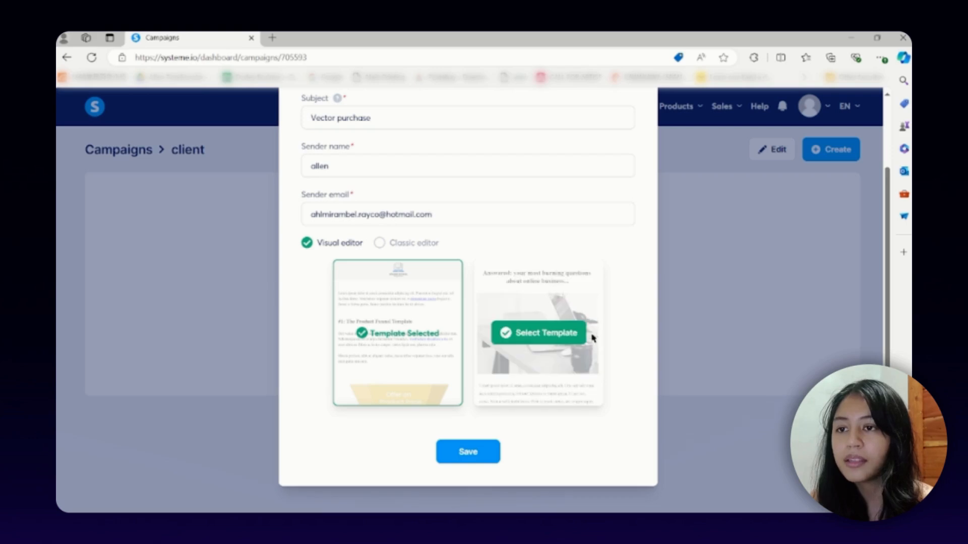
click(383, 246)
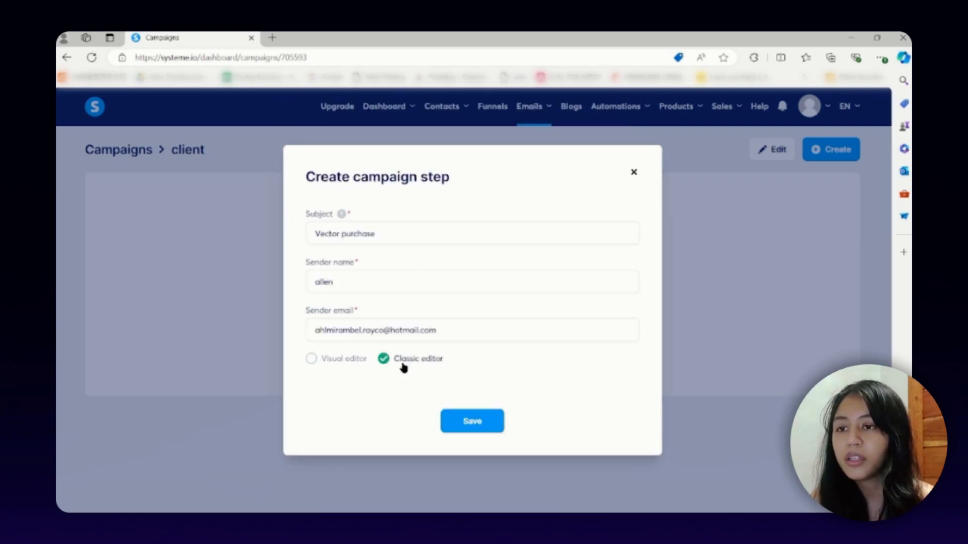
Step: Save the "Vector purchase" campaign step with the Classic editor and bring its empty email body into view
click(456, 421)
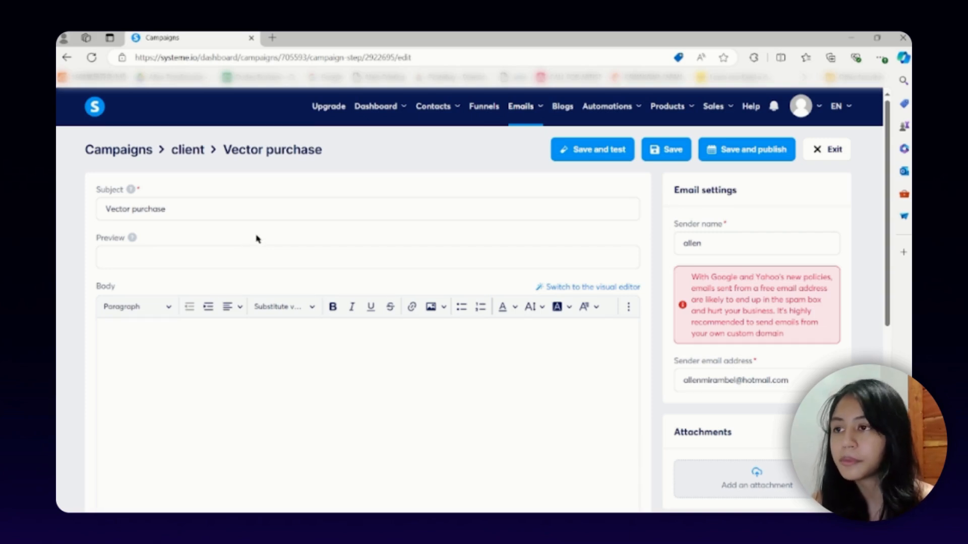
scroll(264, 230, down, 1)
scroll(261, 228, down, 1)
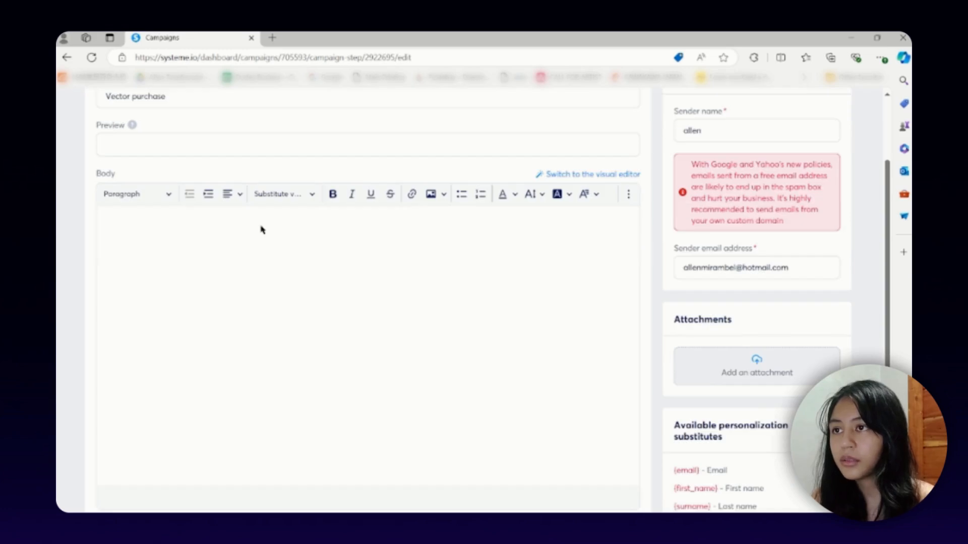
Step: Write the email body "Thank you for buying our product. Click here to download the vector package."
scroll(262, 228, up, 1)
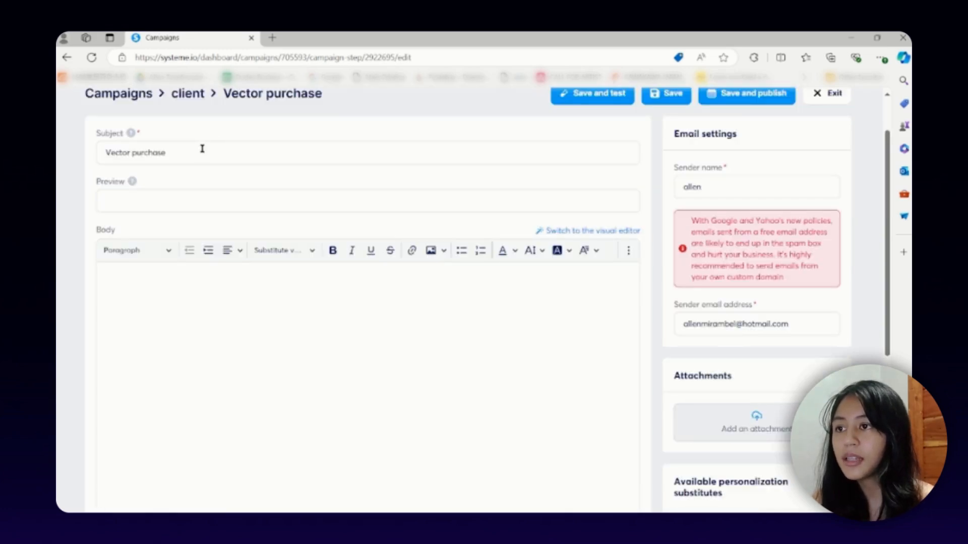
click(192, 299)
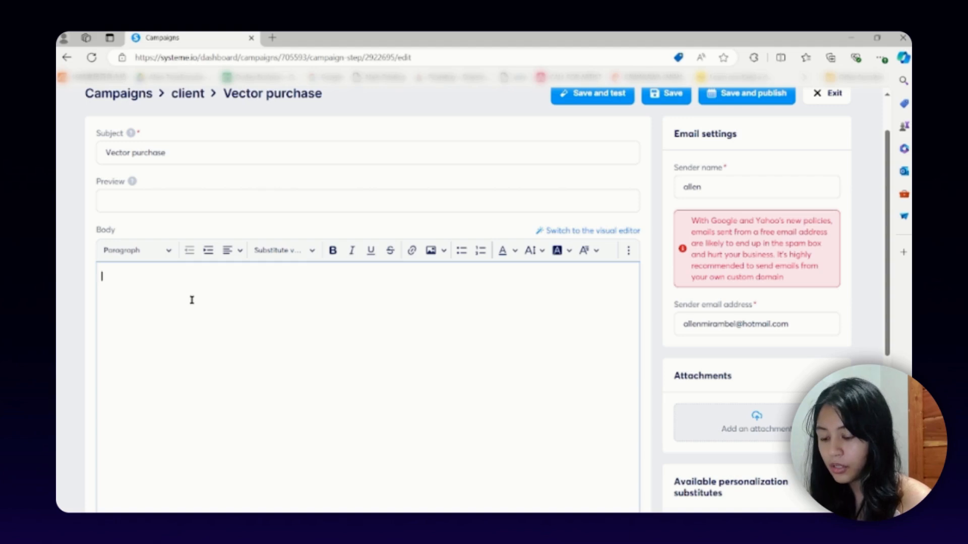
text(Thank you for buying our product. Click here to download the vector package.)
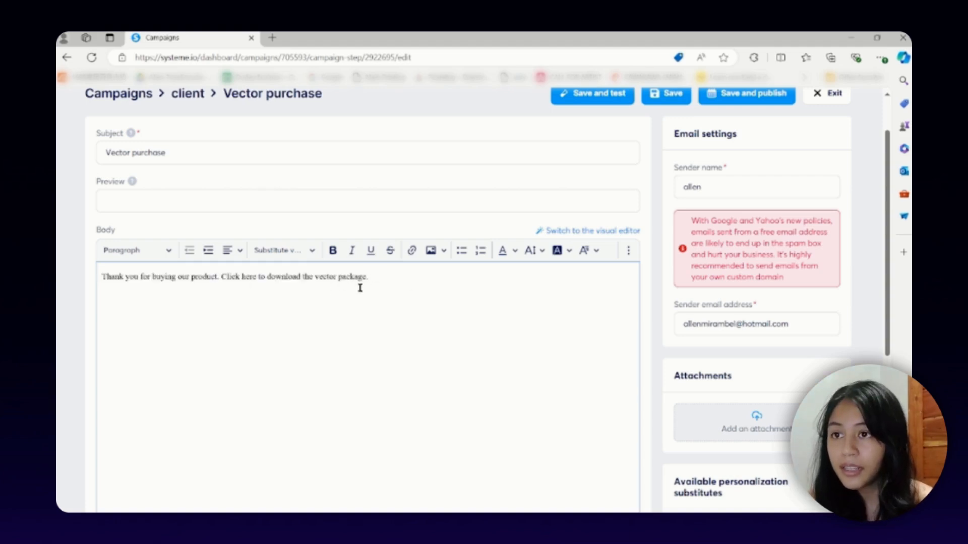
drag(222, 277, 255, 292)
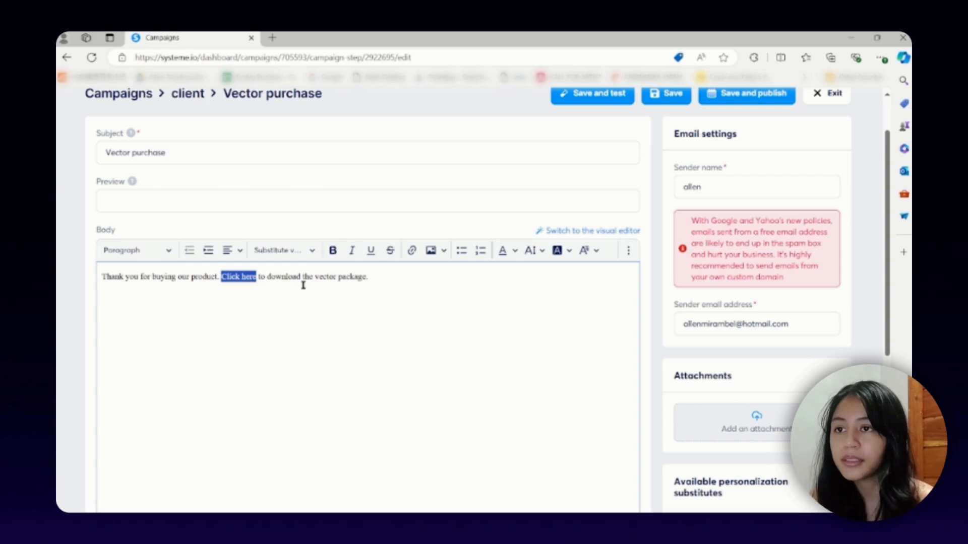
click(410, 251)
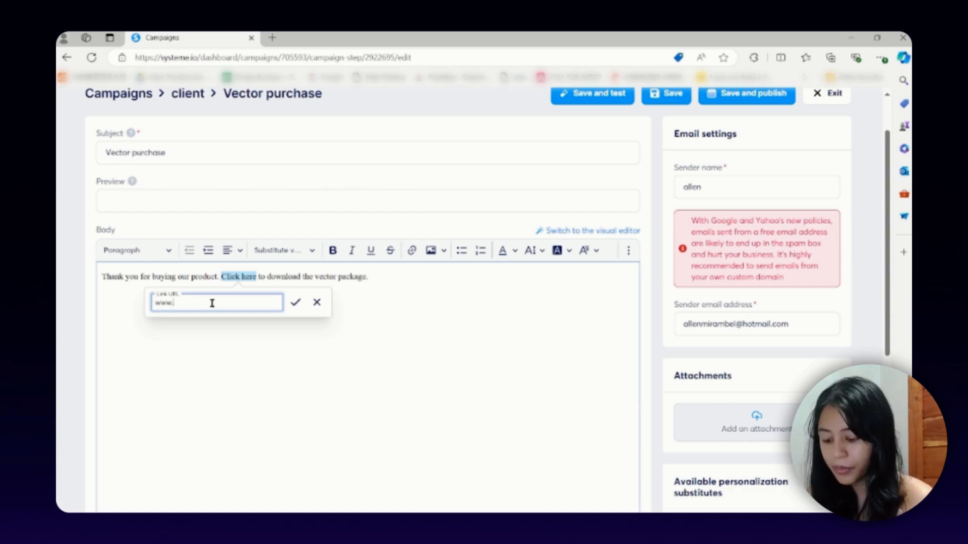
text(www.google.com)
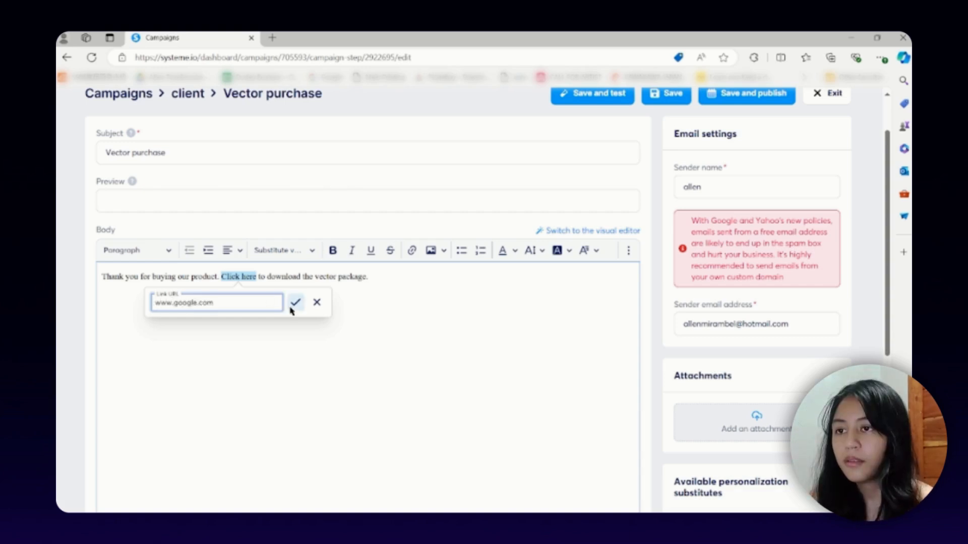
click(295, 302)
click(336, 302)
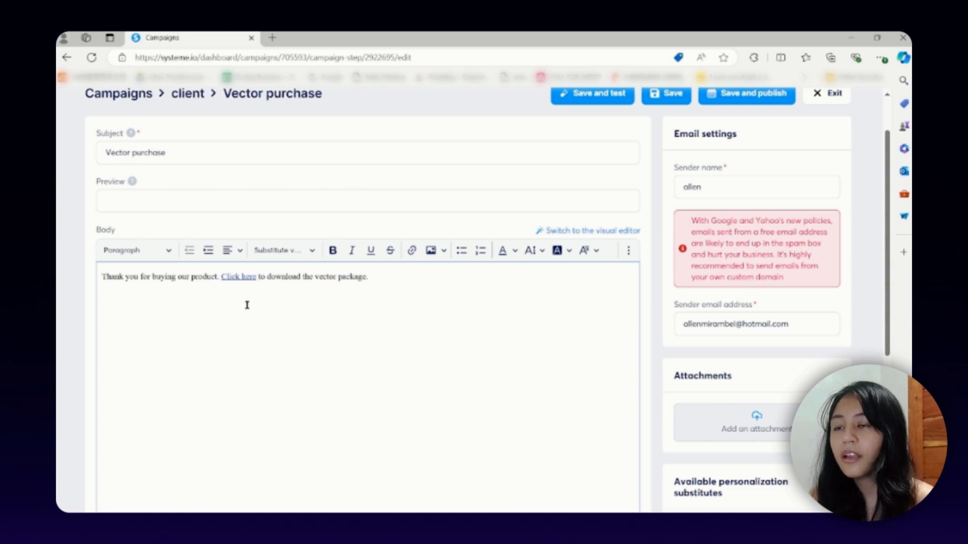
Step: Look over the finished email, its attachment file chooser and the available personalization substitutes without attaching a file
scroll(448, 277, down, 2)
scroll(338, 263, up, 3)
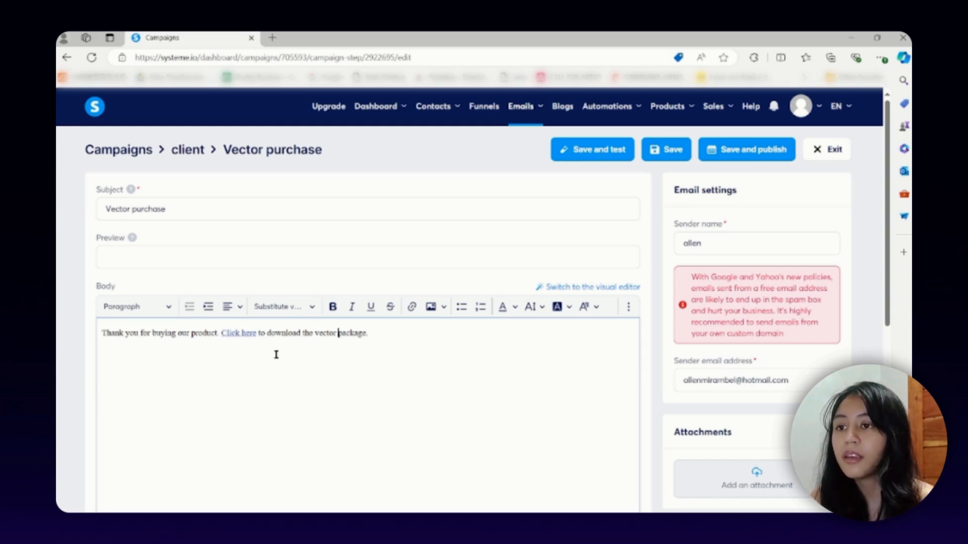
scroll(517, 307, down, 1)
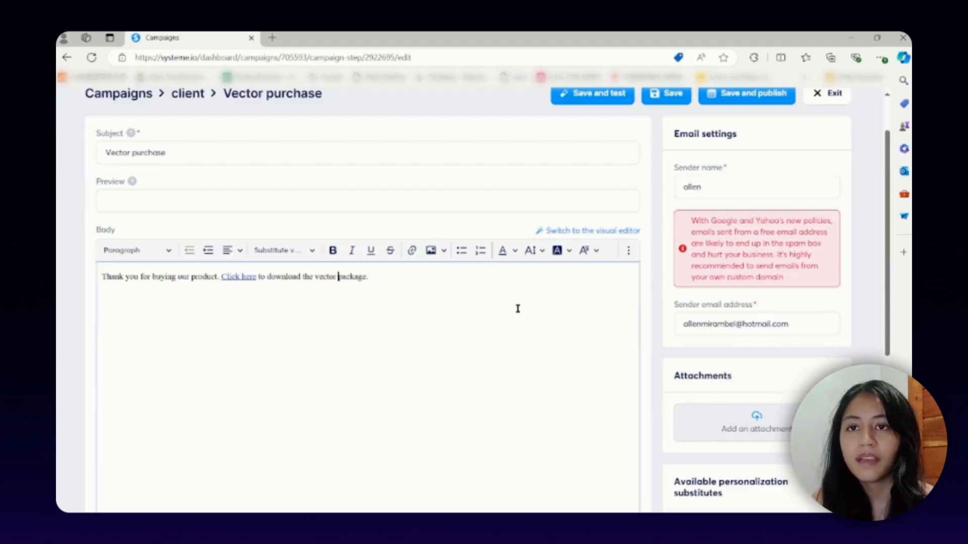
scroll(645, 250, down, 1)
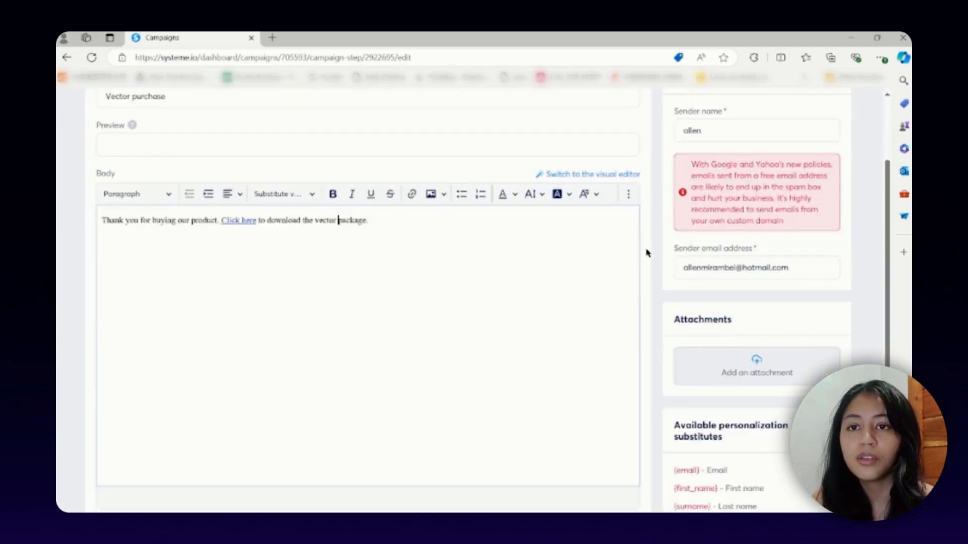
click(731, 371)
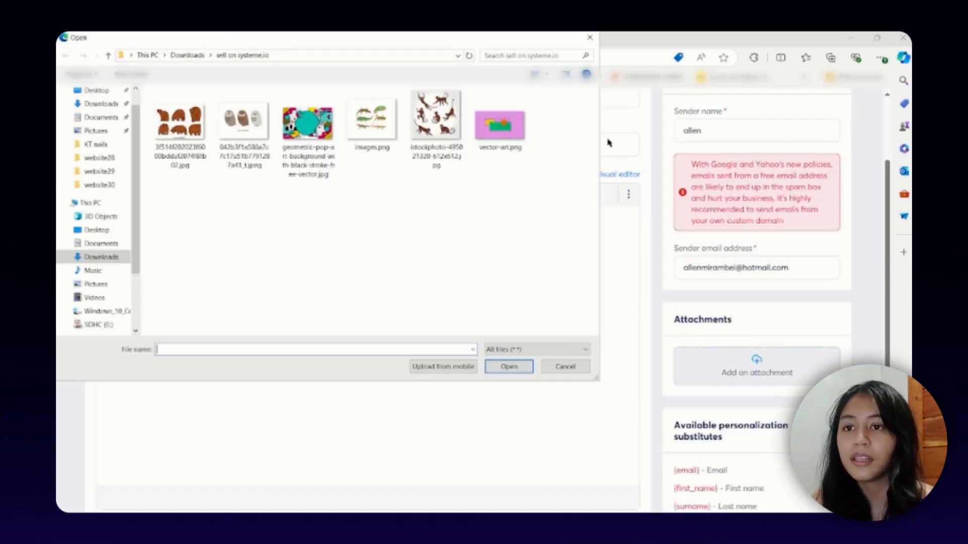
click(559, 372)
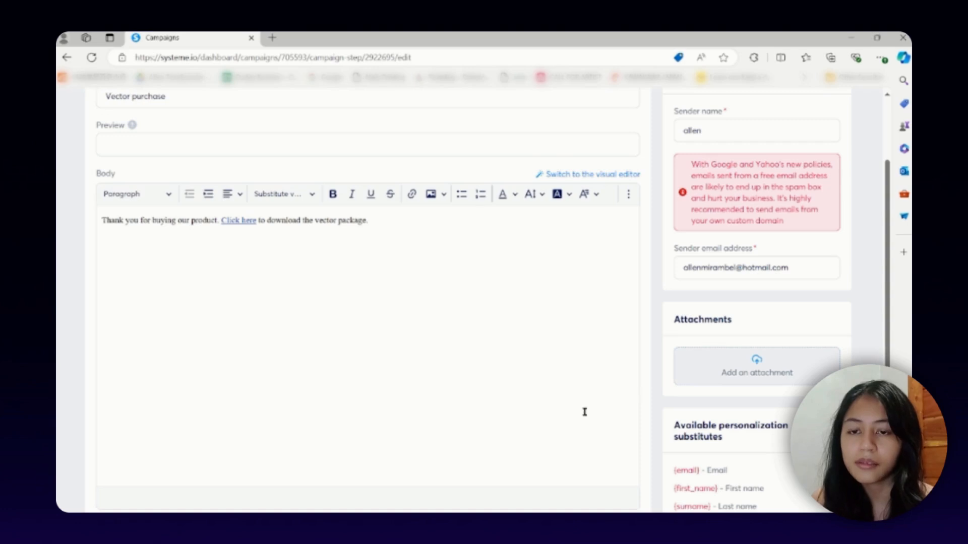
scroll(726, 373, down, 2)
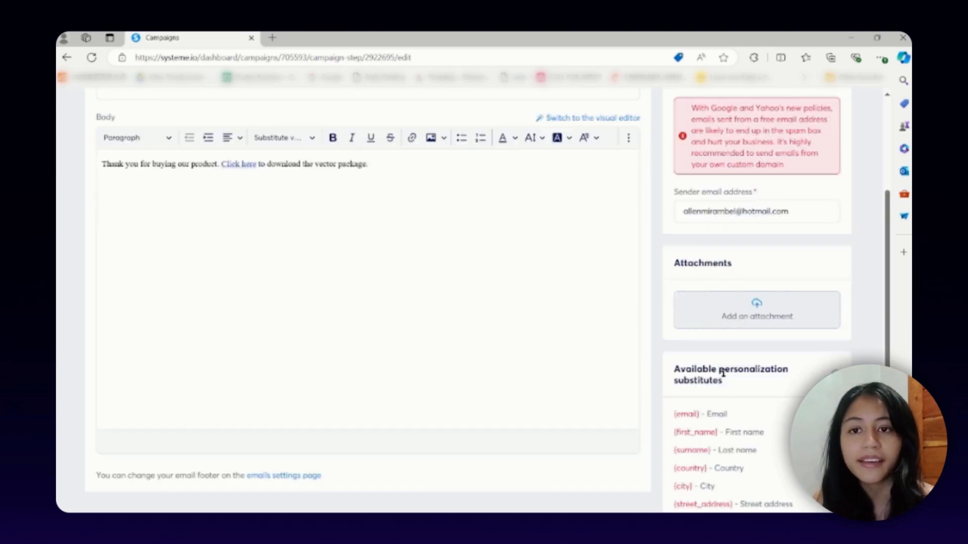
scroll(605, 302, up, 4)
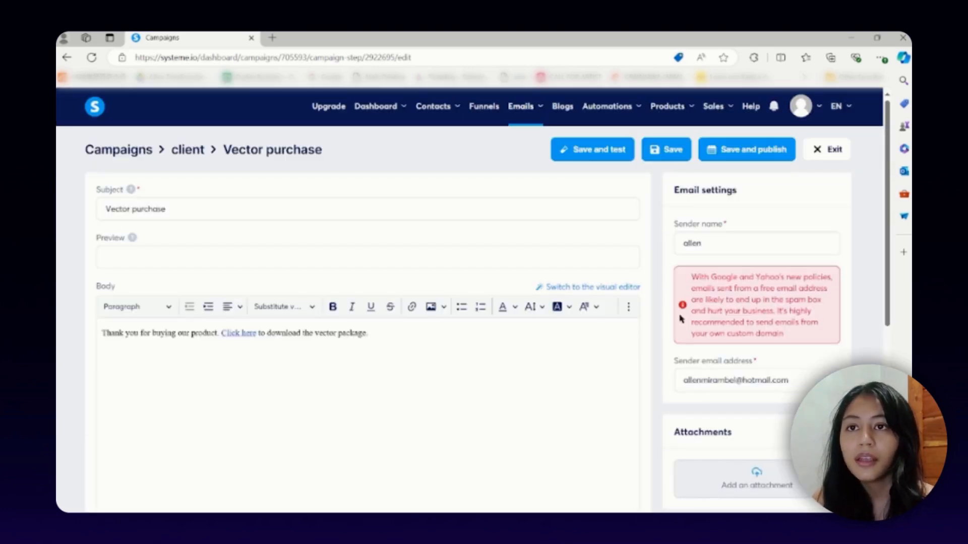
Step: Publish and activate the "Vector purchase" email with a sending delay of 1 minute
click(724, 150)
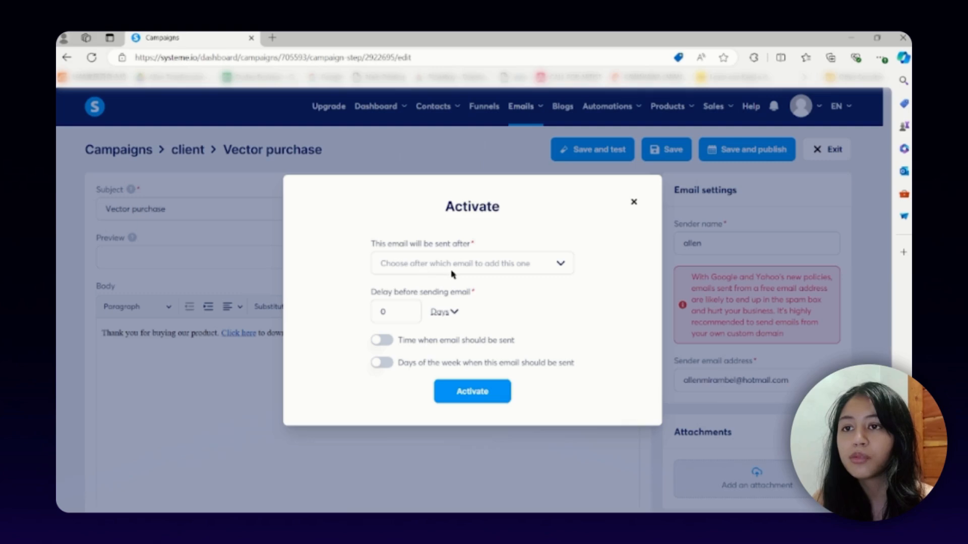
click(514, 273)
click(560, 263)
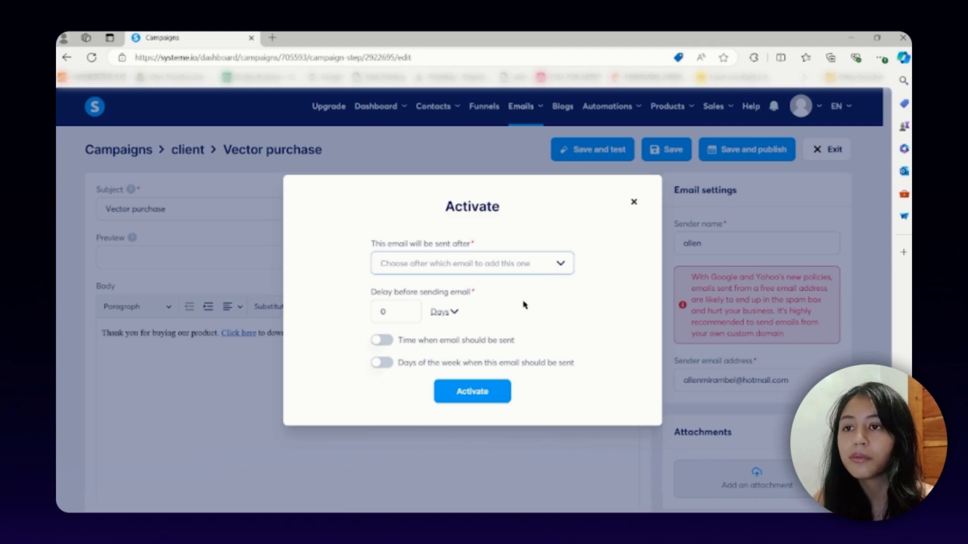
key(Tab)
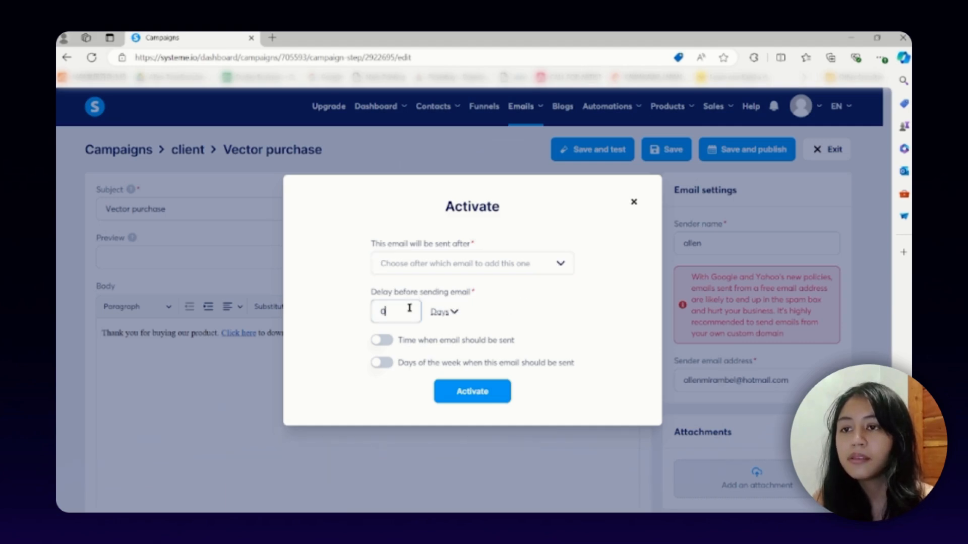
click(456, 314)
click(443, 374)
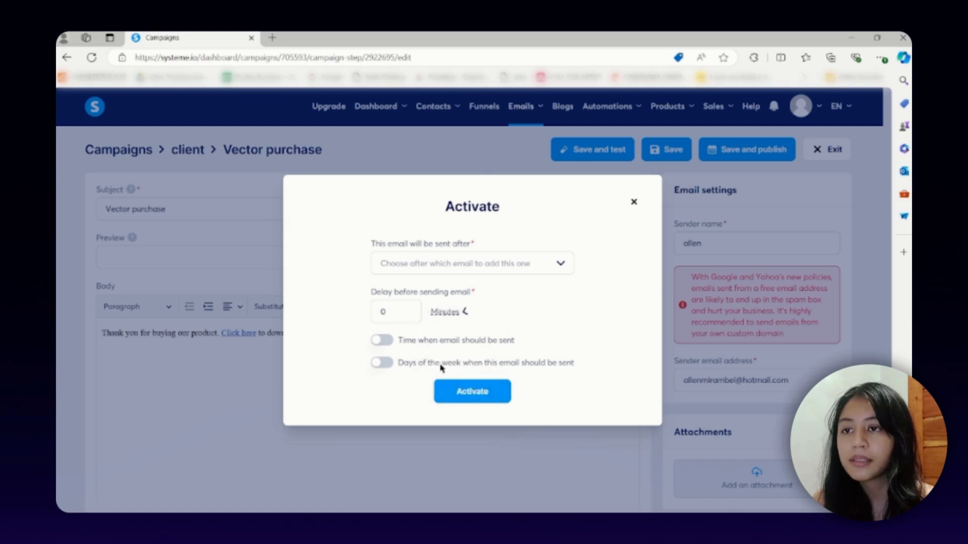
double_click(411, 312)
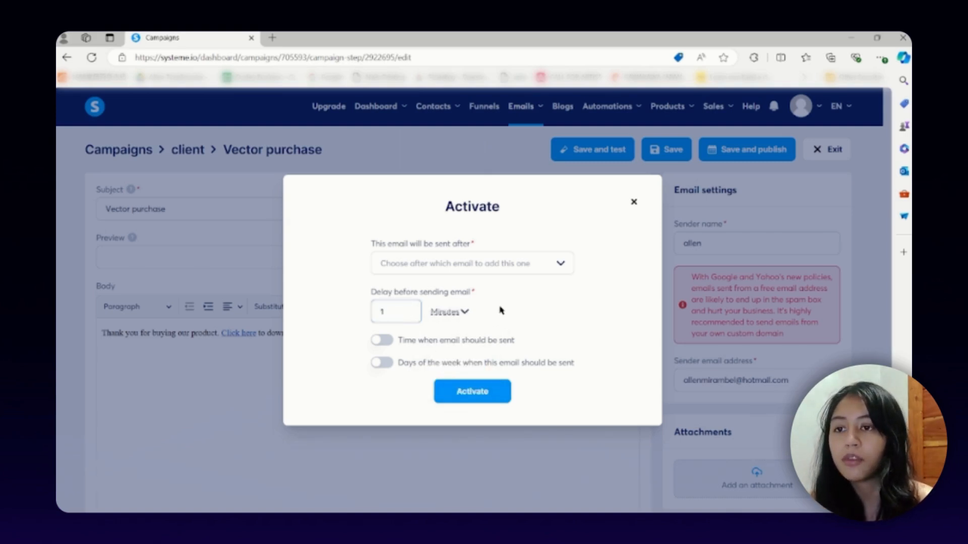
click(483, 395)
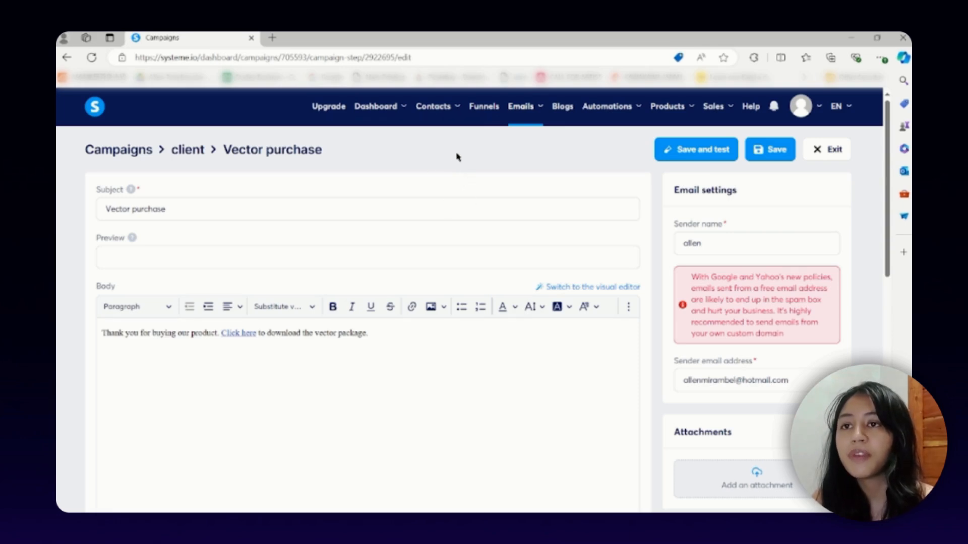
Step: Add an automation rule with the "New sale" trigger to the Order Form step of the "Animal vectors" funnel
click(485, 106)
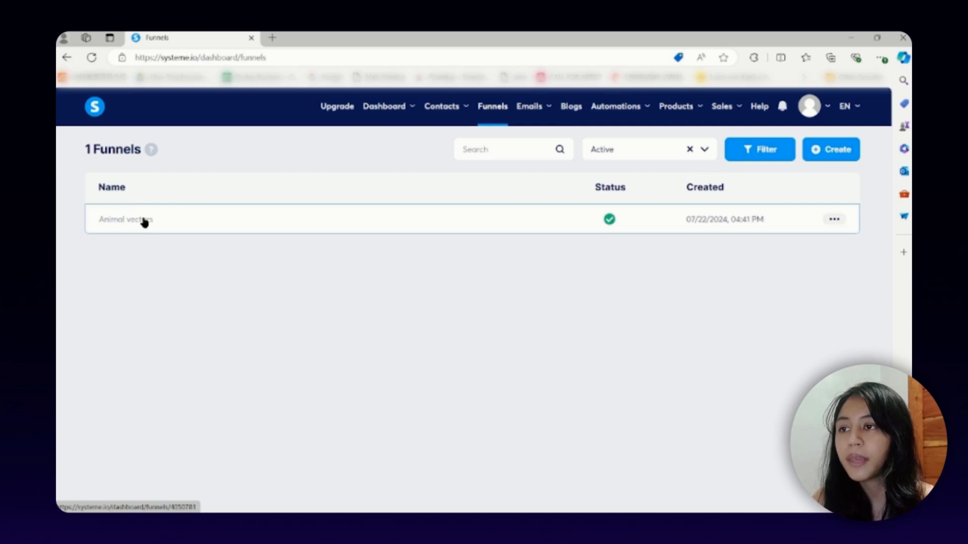
click(145, 222)
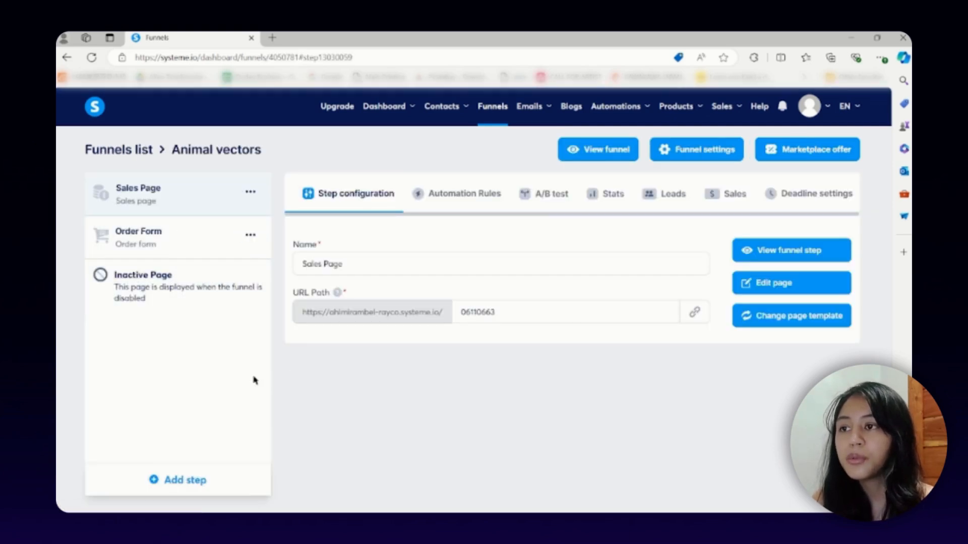
click(197, 238)
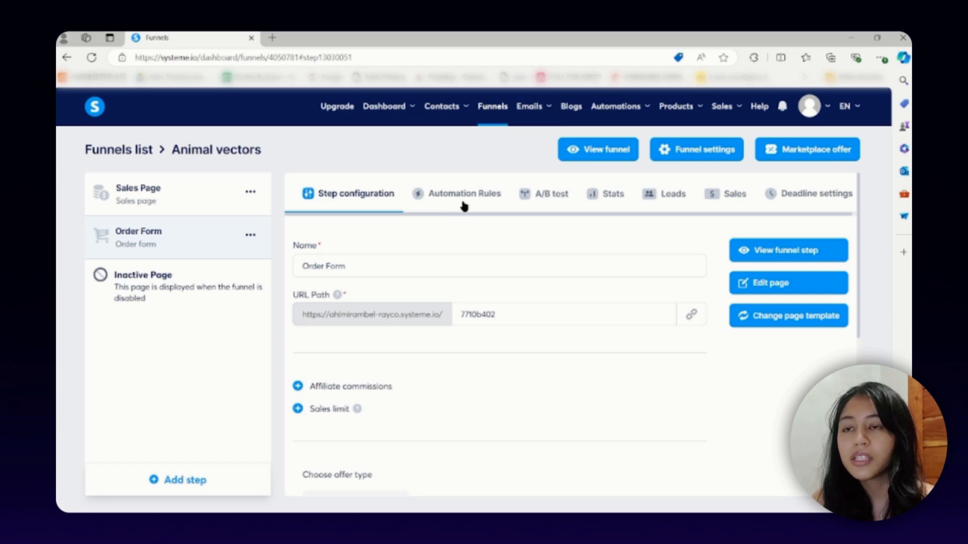
click(465, 201)
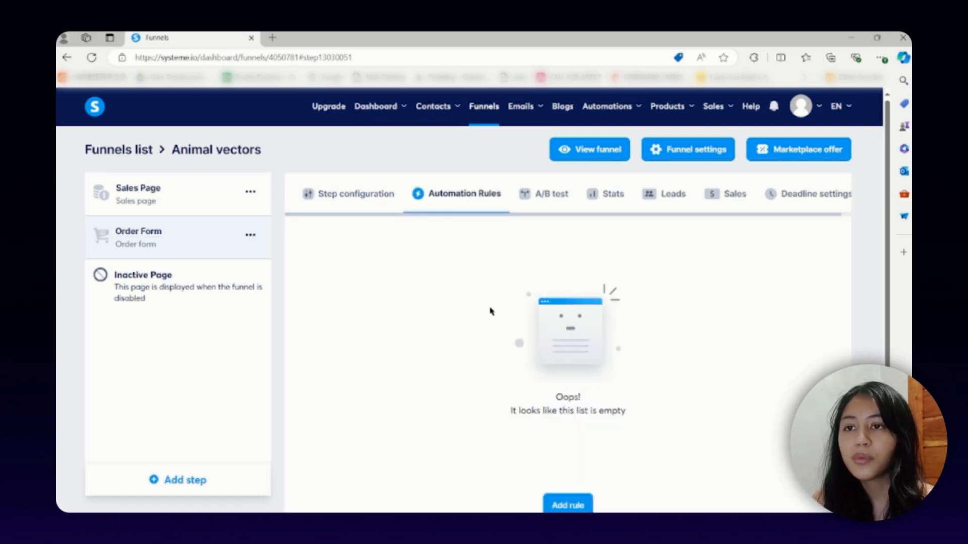
scroll(490, 311, down, 1)
click(557, 476)
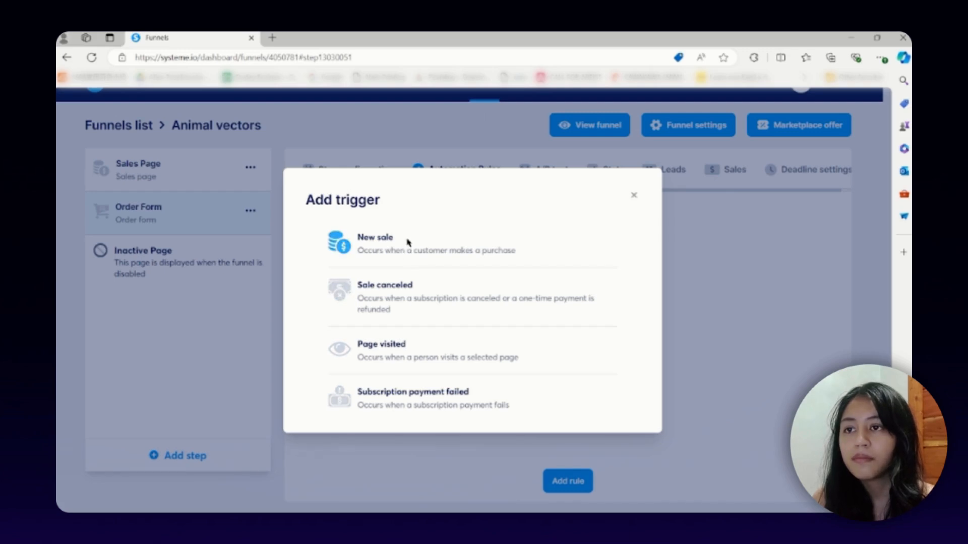
click(408, 243)
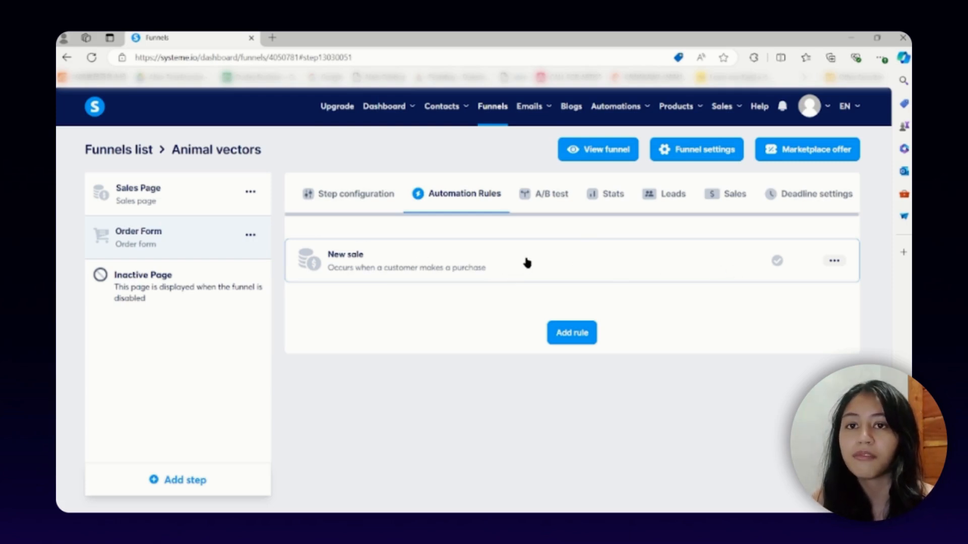
Step: Add an "Add a tag" action with the tag "client" to the New sale rule
click(577, 266)
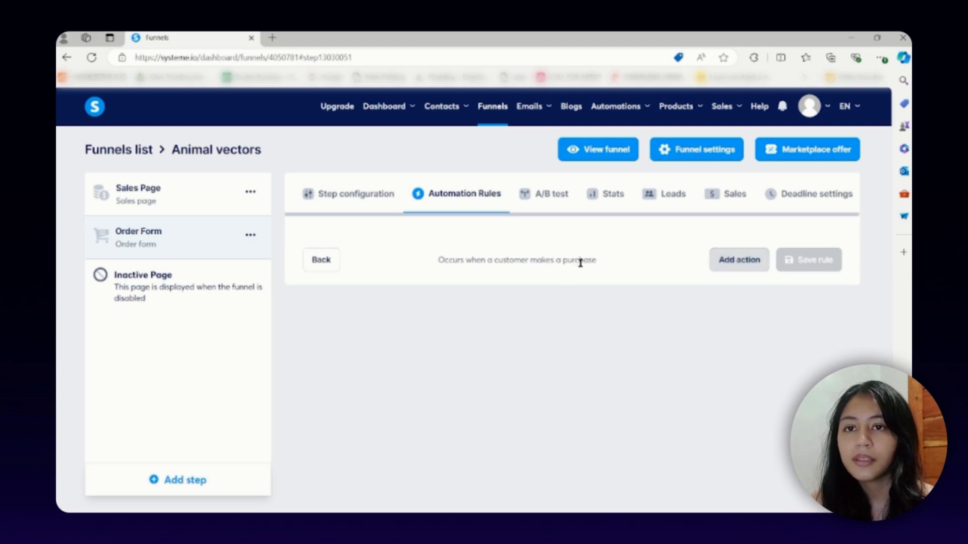
click(724, 261)
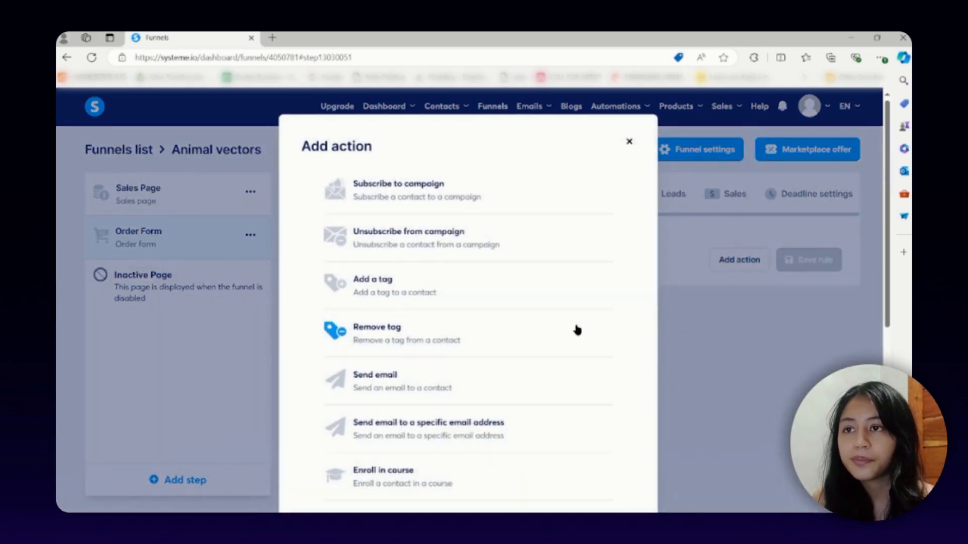
click(364, 280)
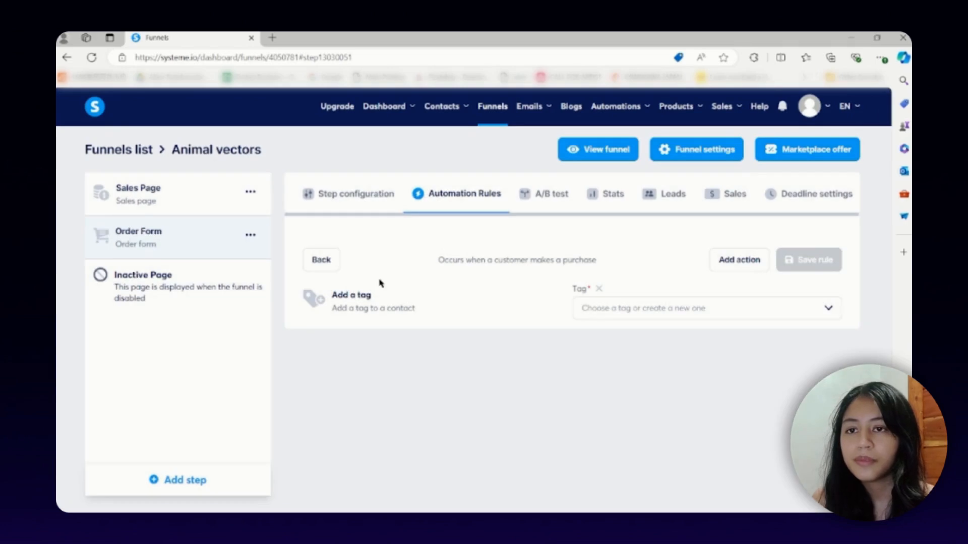
click(600, 312)
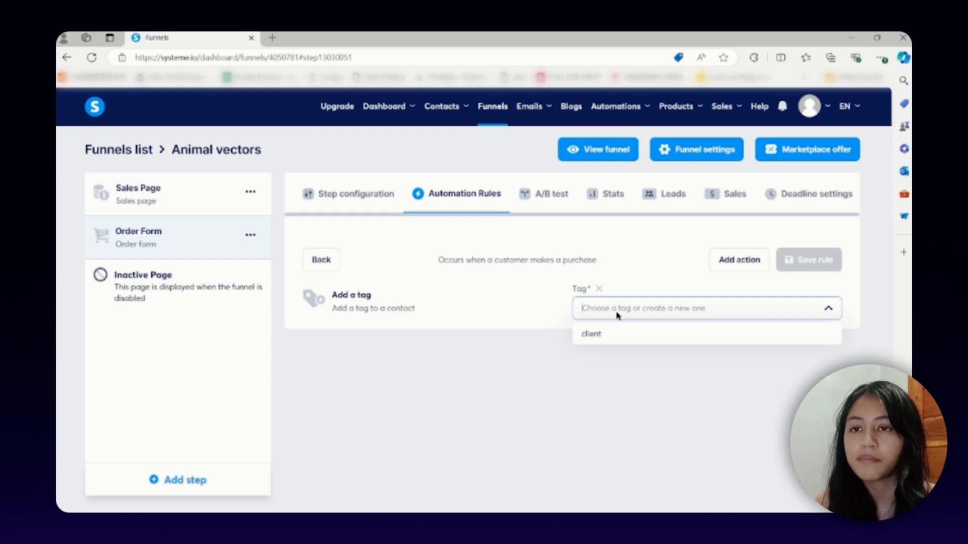
click(616, 333)
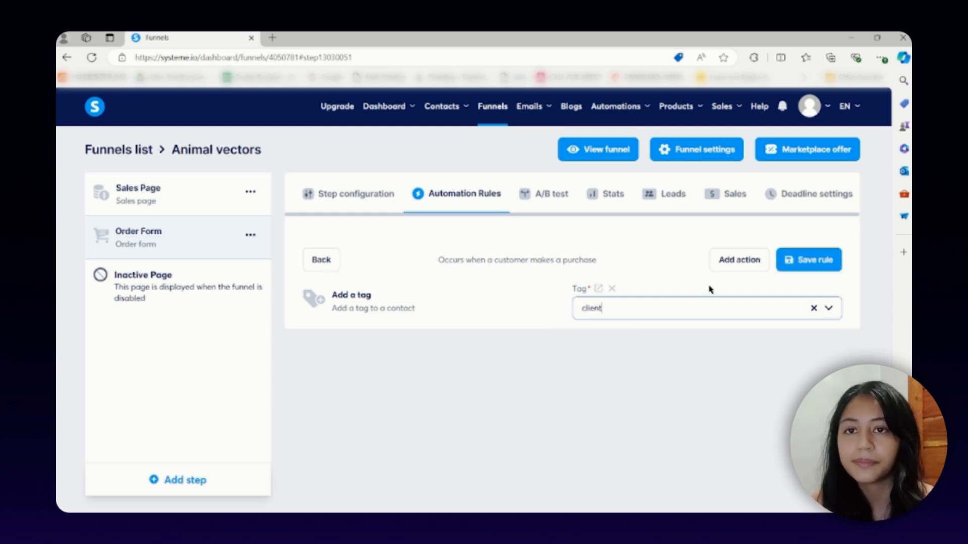
Step: Add a "Subscribe to campaign" action for the "client" campaign and save the New sale rule
click(738, 261)
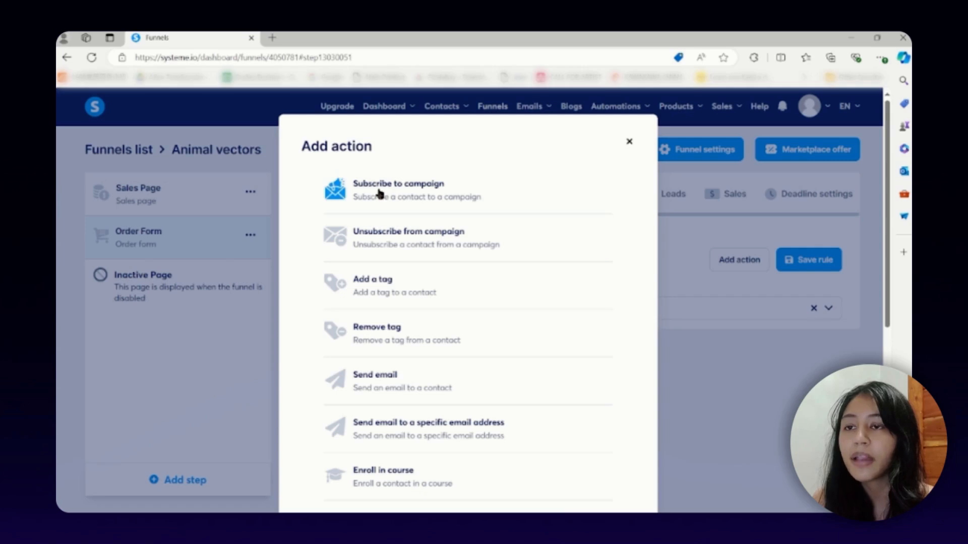
click(380, 194)
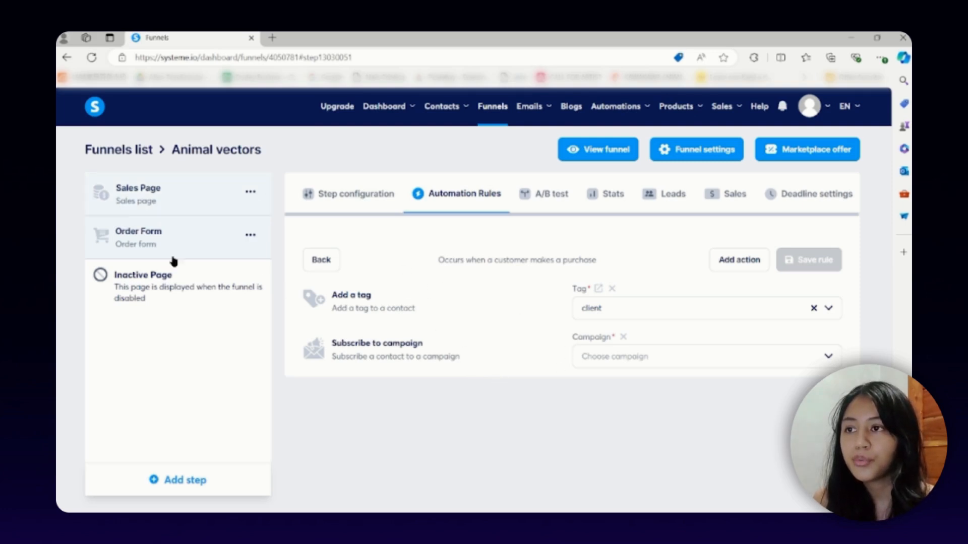
click(619, 359)
click(598, 385)
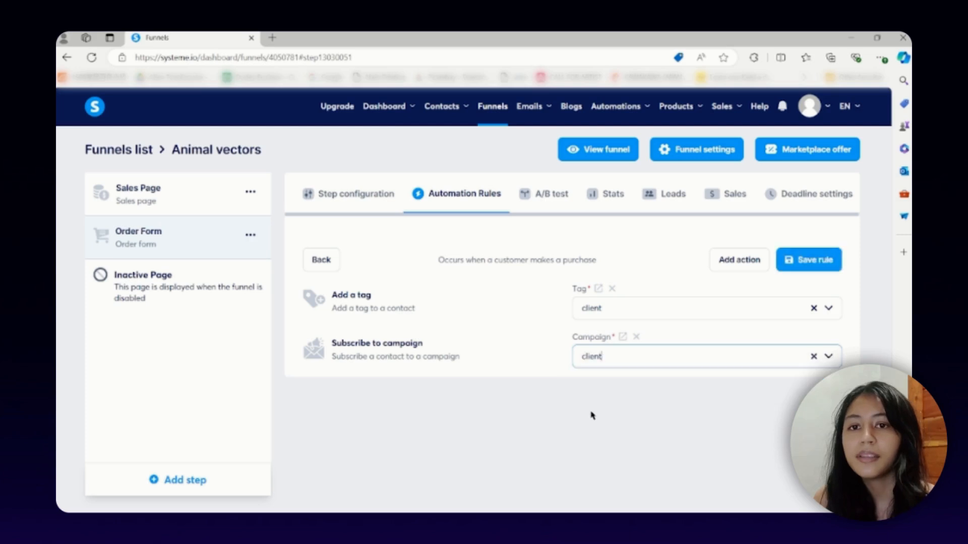
click(790, 269)
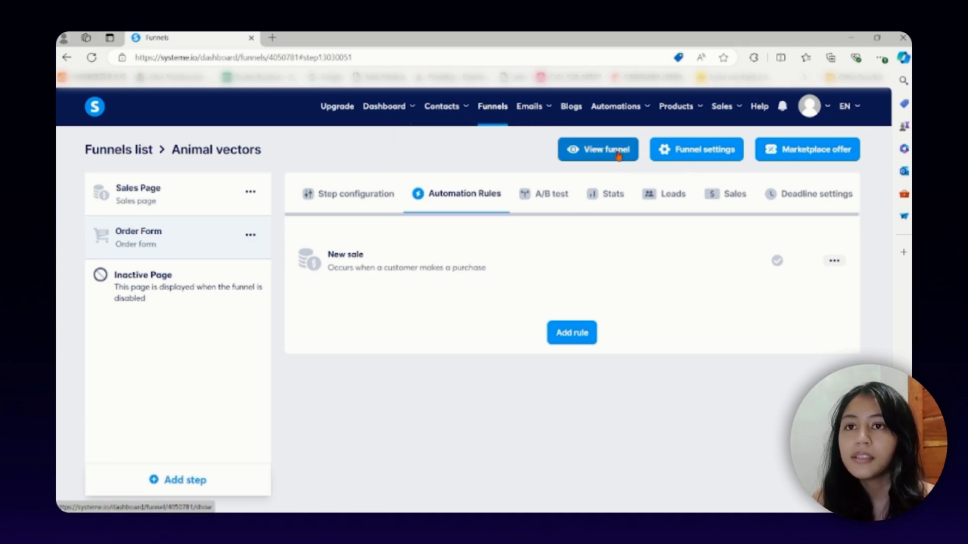
Step: Open the live "Animal vectors" funnel and look over the content of its sales page
click(590, 159)
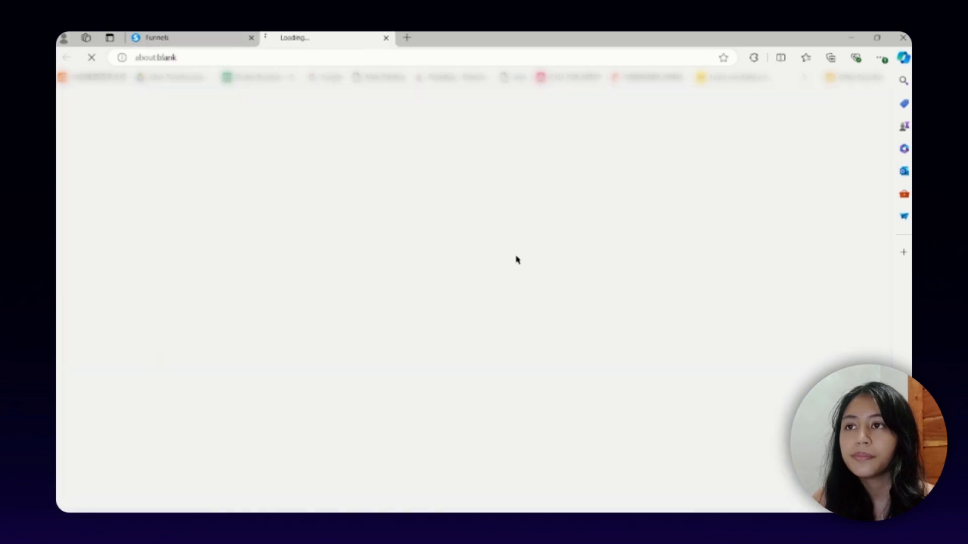
scroll(459, 197, down, 1)
scroll(460, 198, down, 15)
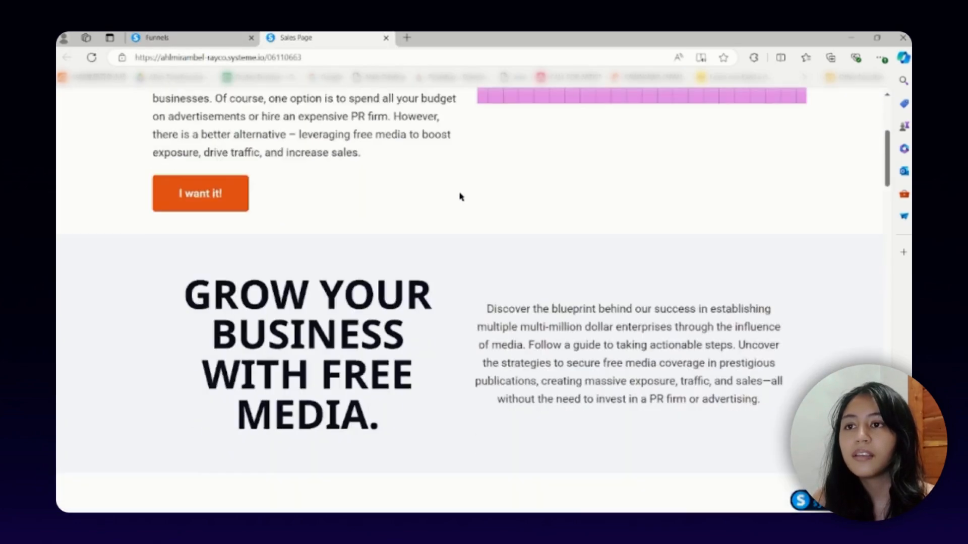
scroll(459, 196, up, 15)
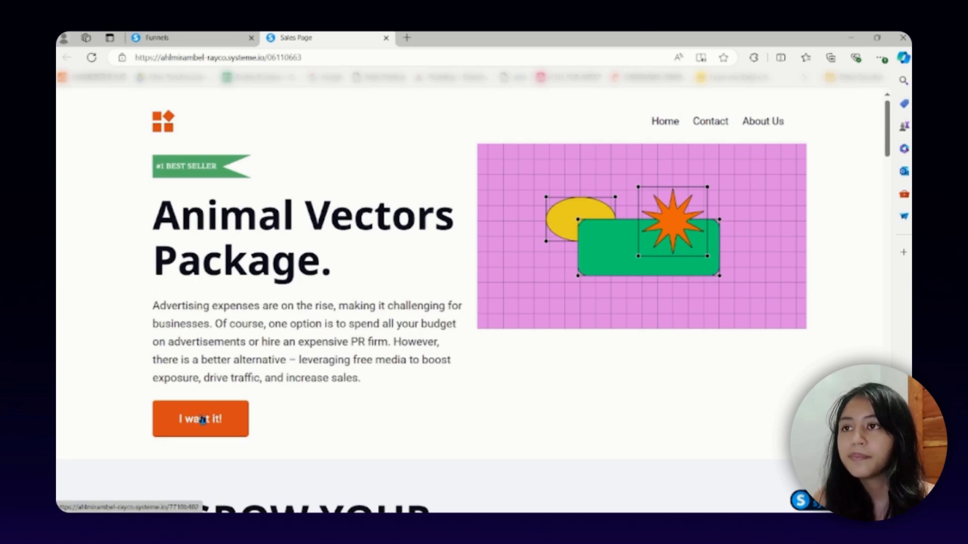
Step: Follow the sales page's "I want it!" offer to the order form and examine its customer fields, product and payment options
click(202, 420)
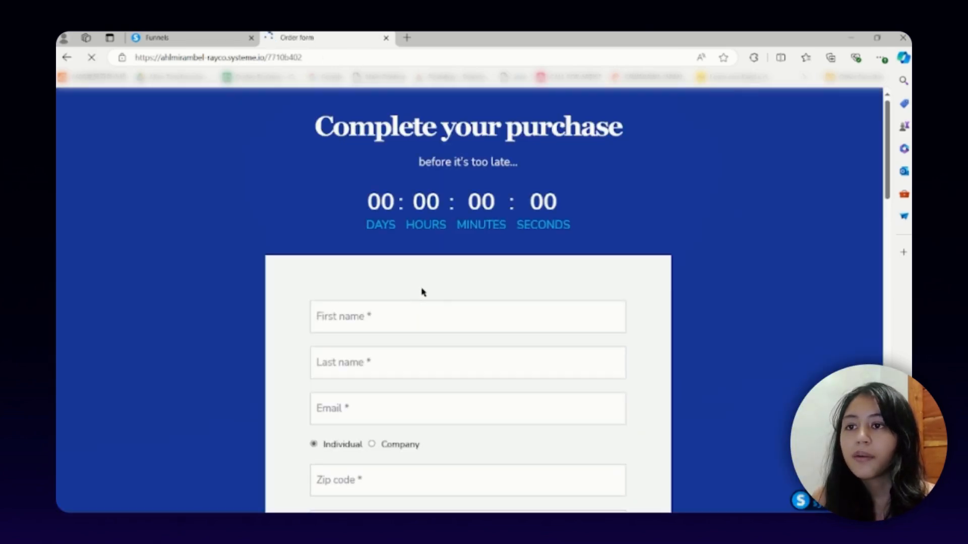
scroll(378, 263, down, 1)
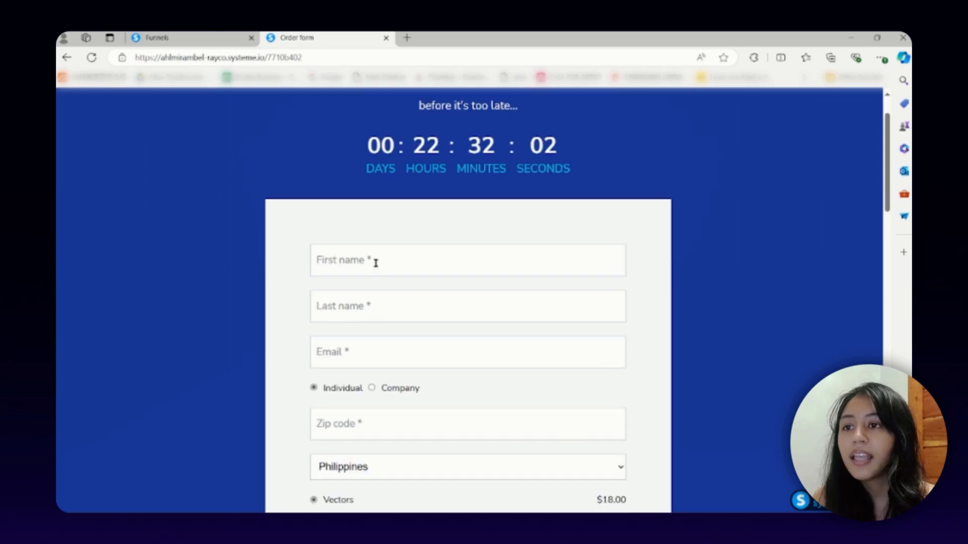
scroll(362, 281, down, 3)
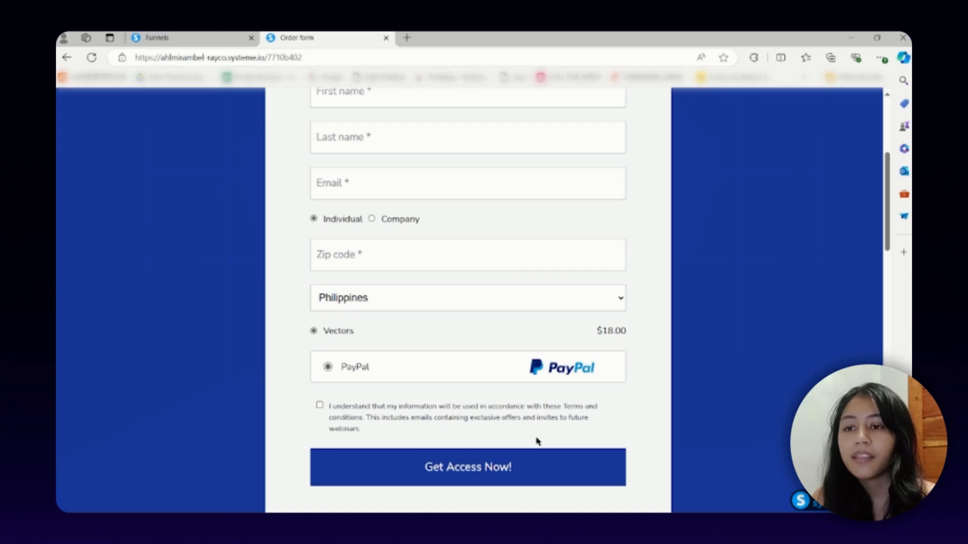
scroll(555, 432, up, 5)
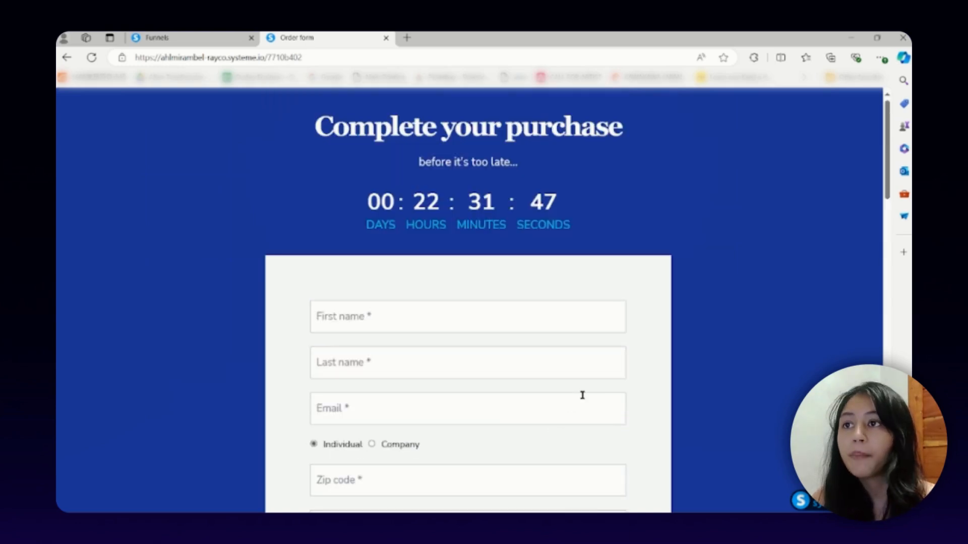